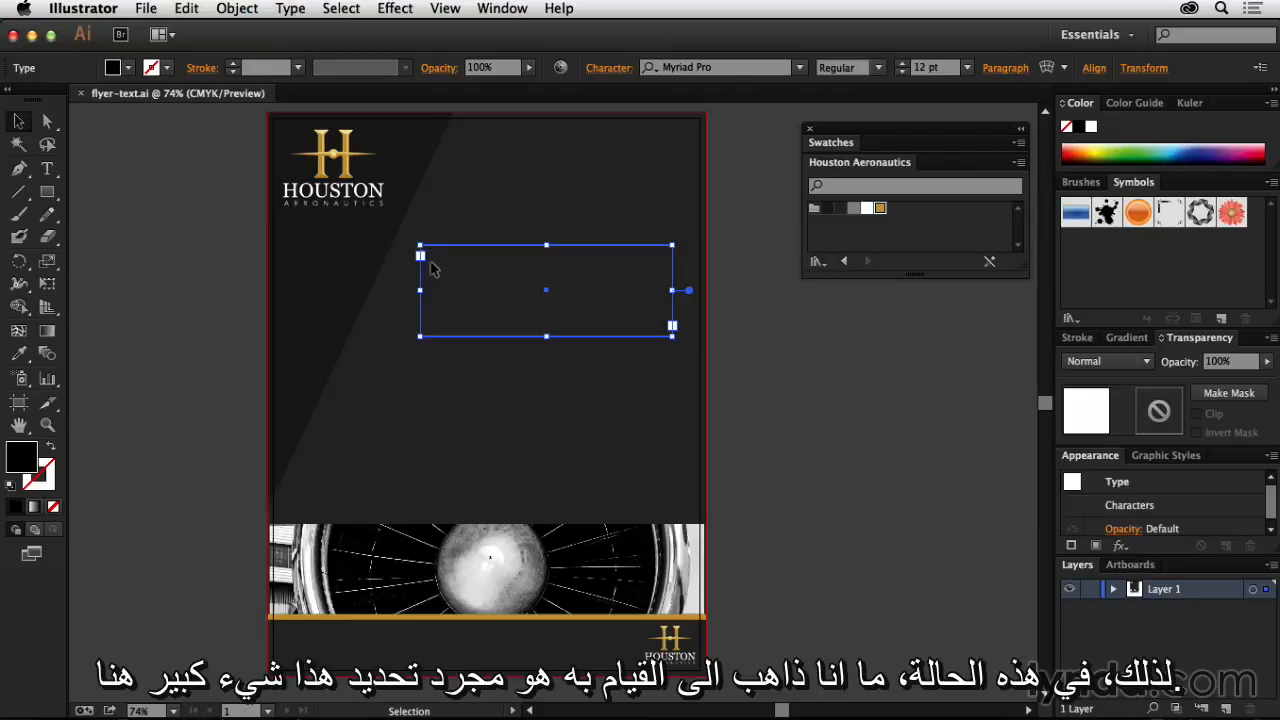
- Enter the headline "The Best in the Business" in the upper empty text frame
{"action": "key", "text": "t"}
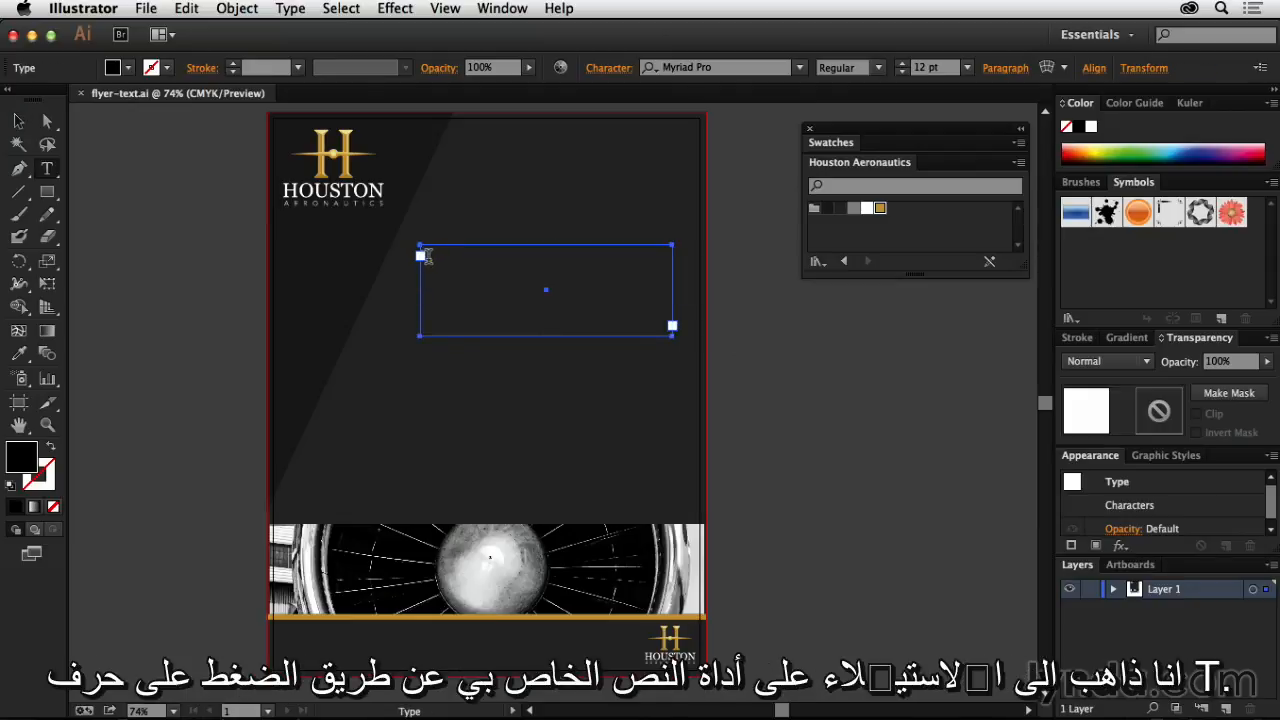
{"action": "left_click", "coordinate": [456, 287]}
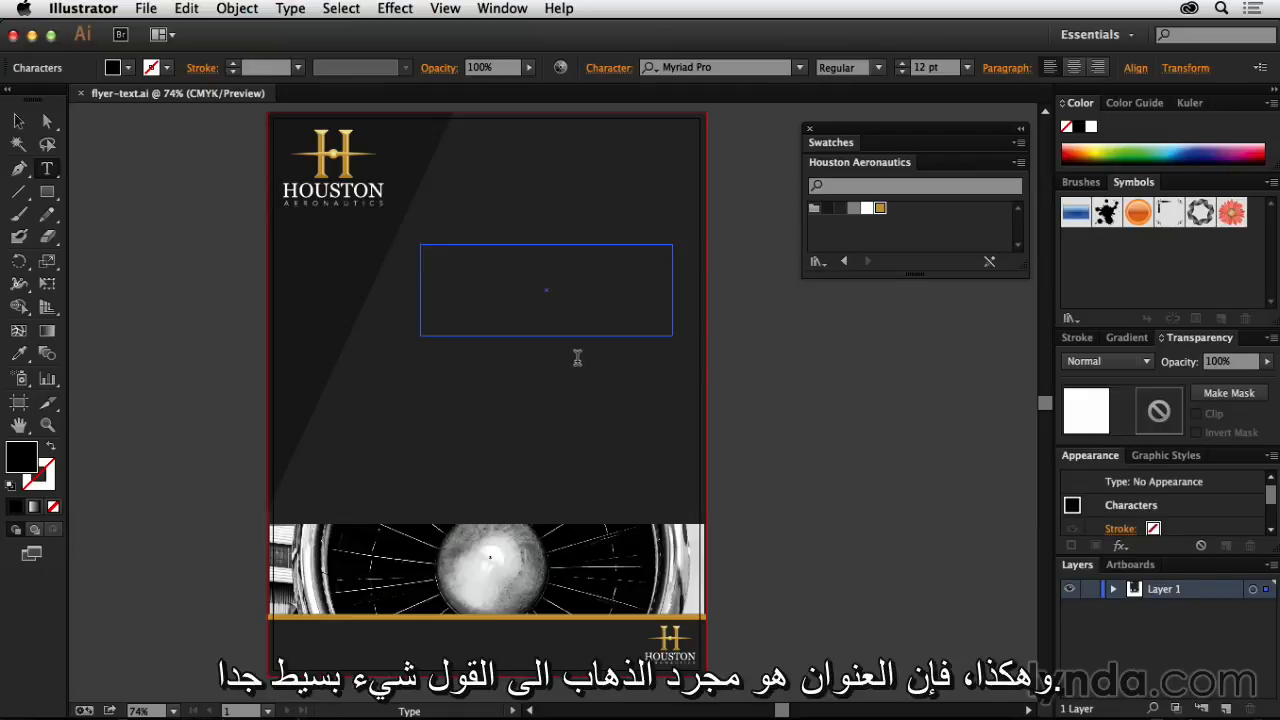
{"action": "type", "text": "The be"}
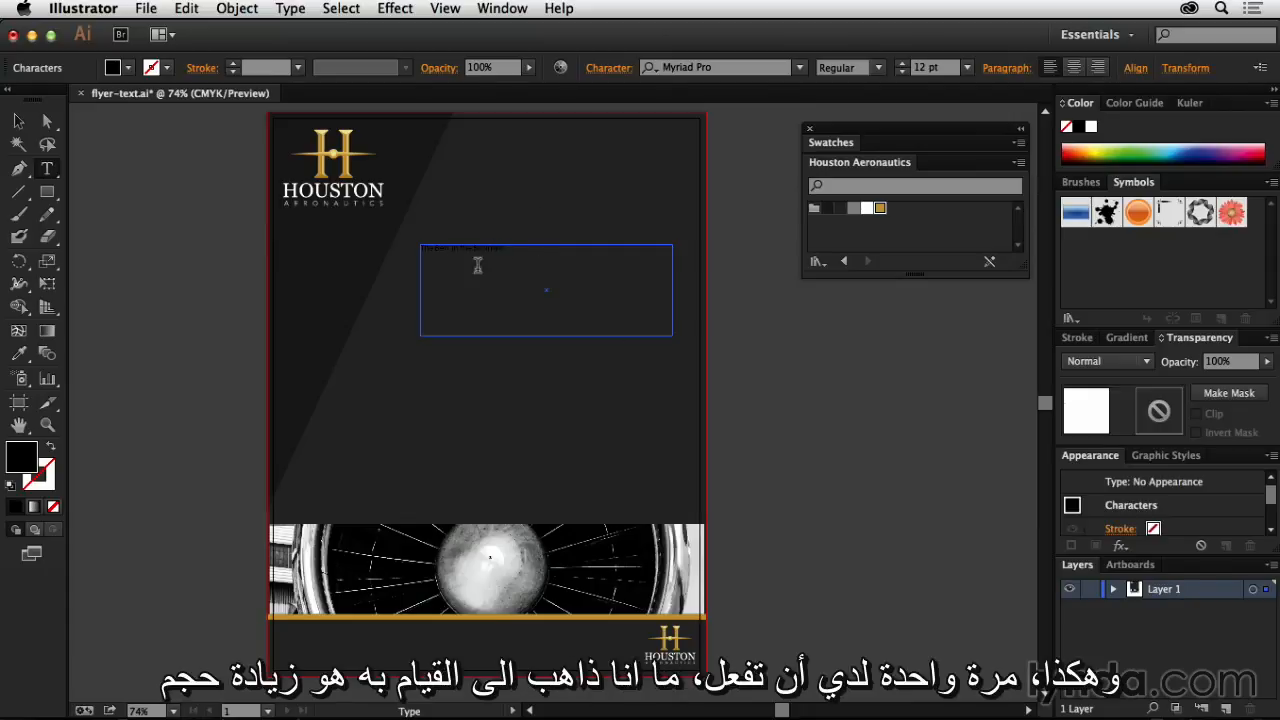
- Set the font size of the whole headline to 60 pt and deselect it
{"action": "double_click", "coordinate": [505, 249]}
{"action": "left_click", "coordinate": [394, 254], "text": "shift"}
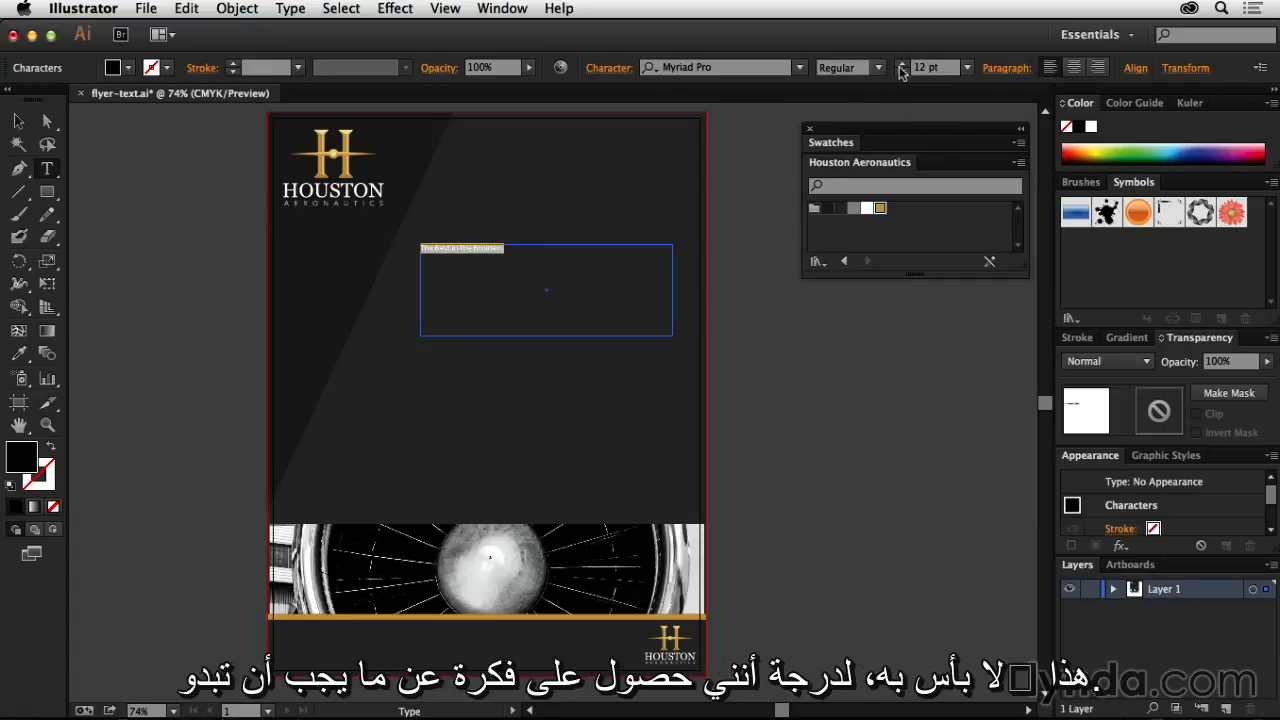
{"action": "left_click", "coordinate": [903, 63]}
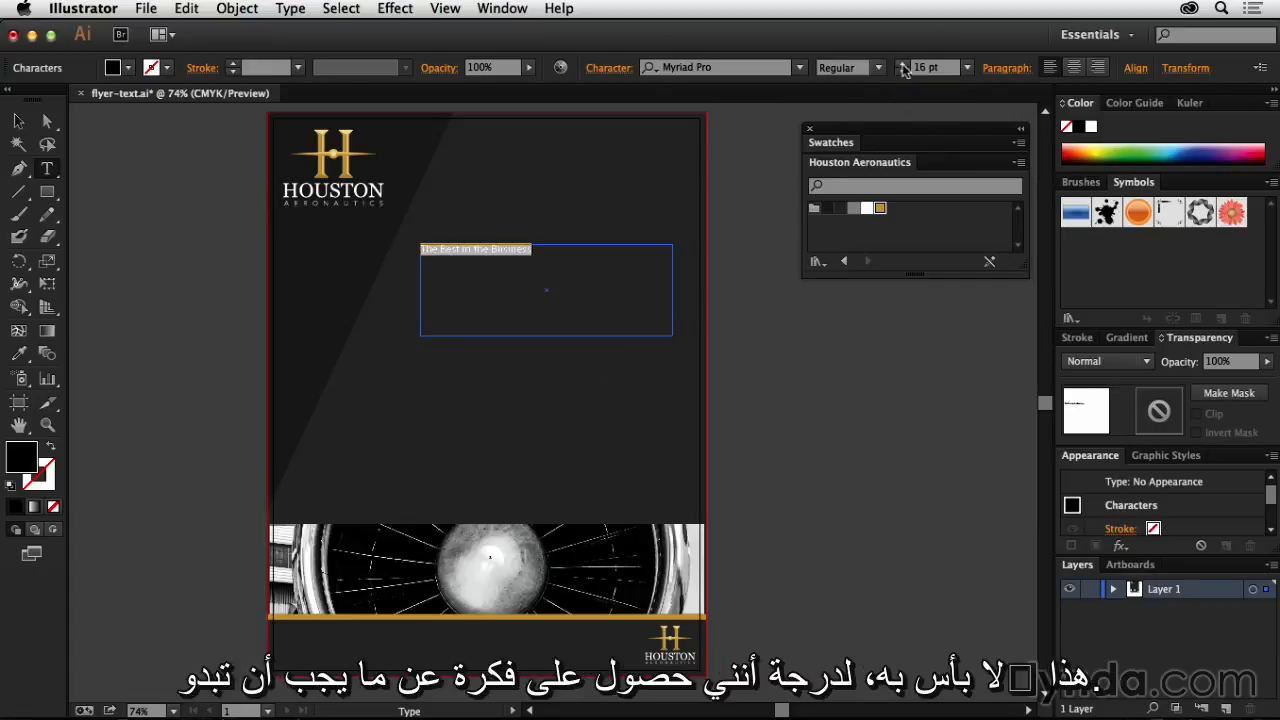
{"action": "left_click", "coordinate": [903, 63]}
{"action": "left_click", "coordinate": [967, 67]}
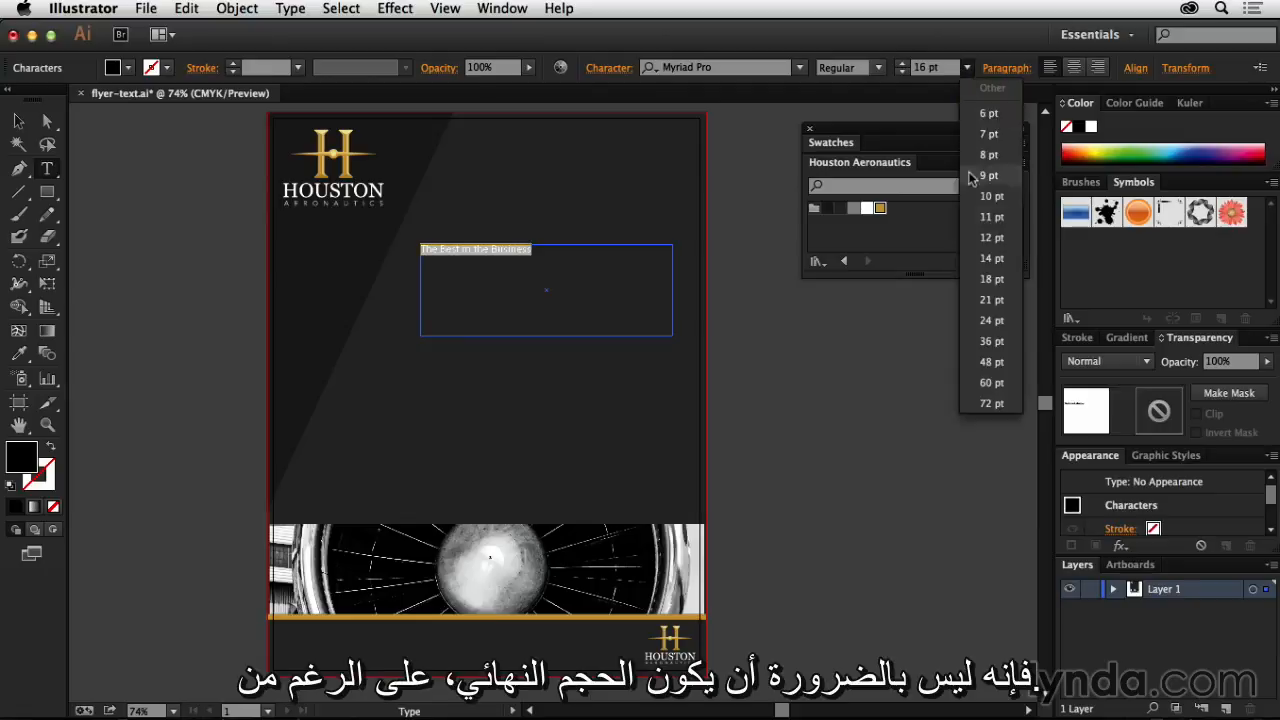
{"action": "left_click", "coordinate": [1004, 362]}
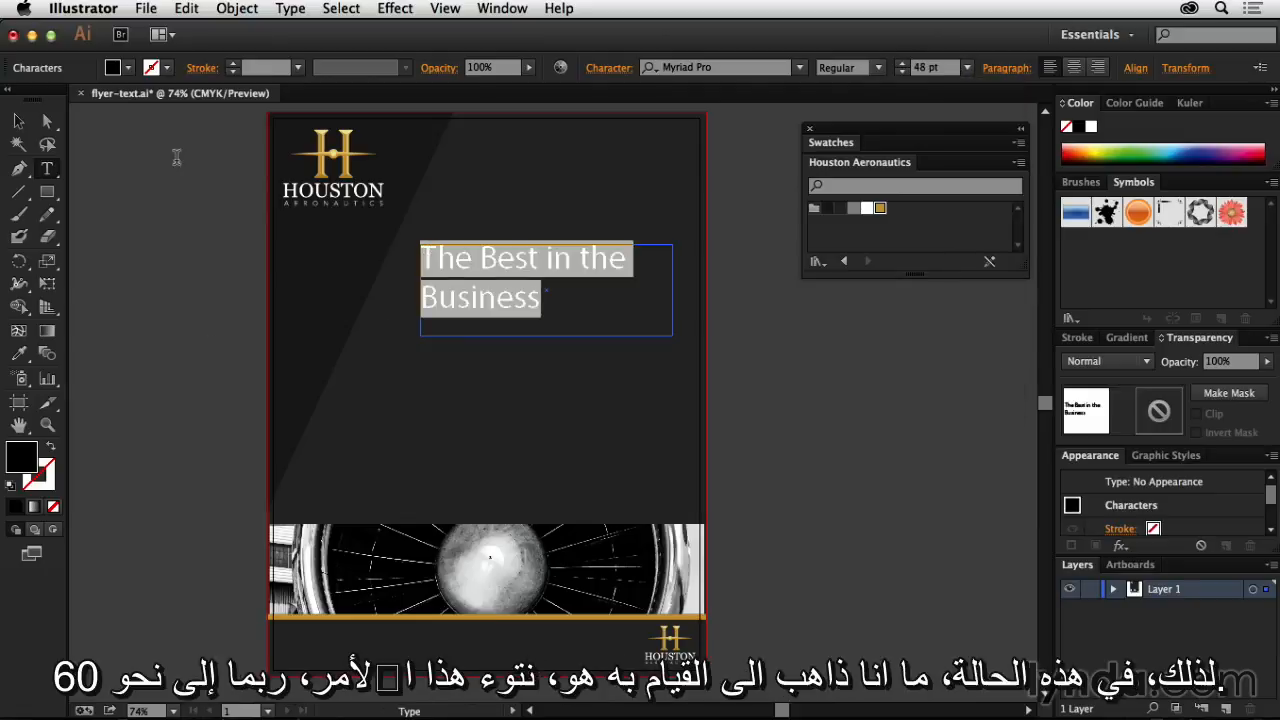
{"action": "left_click", "coordinate": [967, 67]}
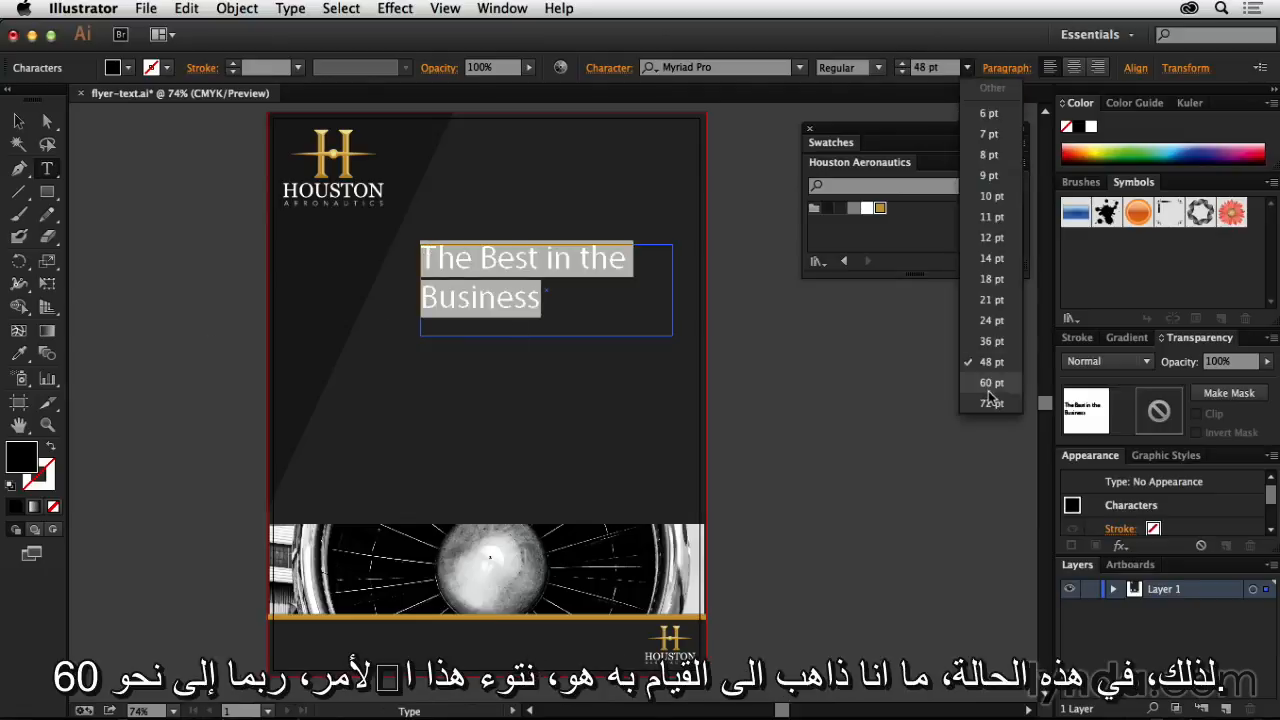
{"action": "left_click", "coordinate": [990, 383]}
{"action": "left_click", "coordinate": [29, 129]}
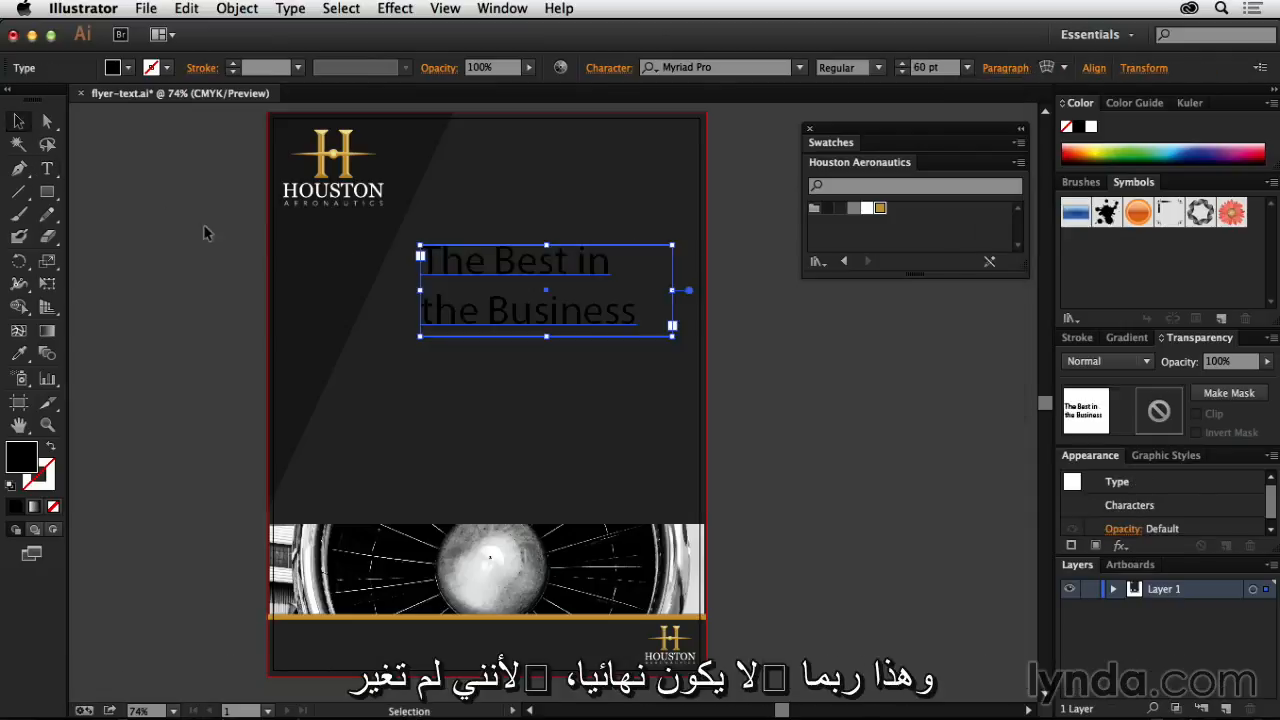
{"action": "left_click", "coordinate": [164, 222]}
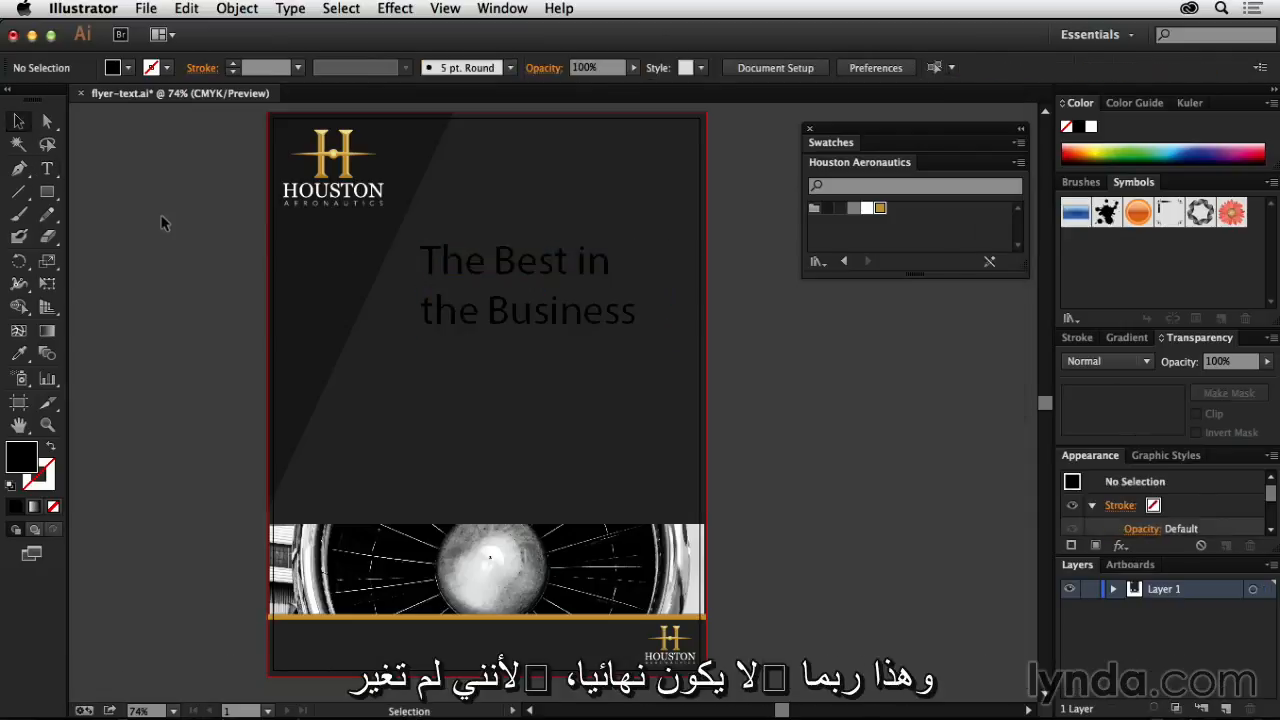
{"action": "left_click", "coordinate": [582, 277]}
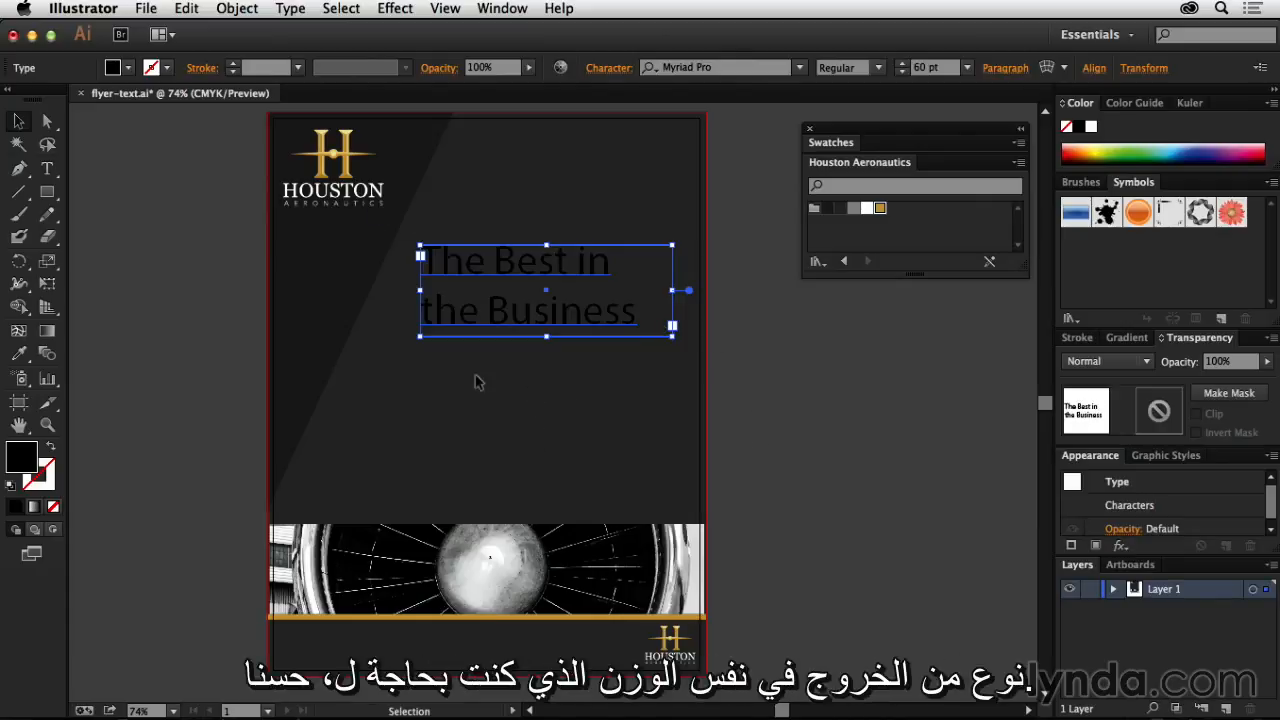
{"action": "left_click", "coordinate": [497, 397]}
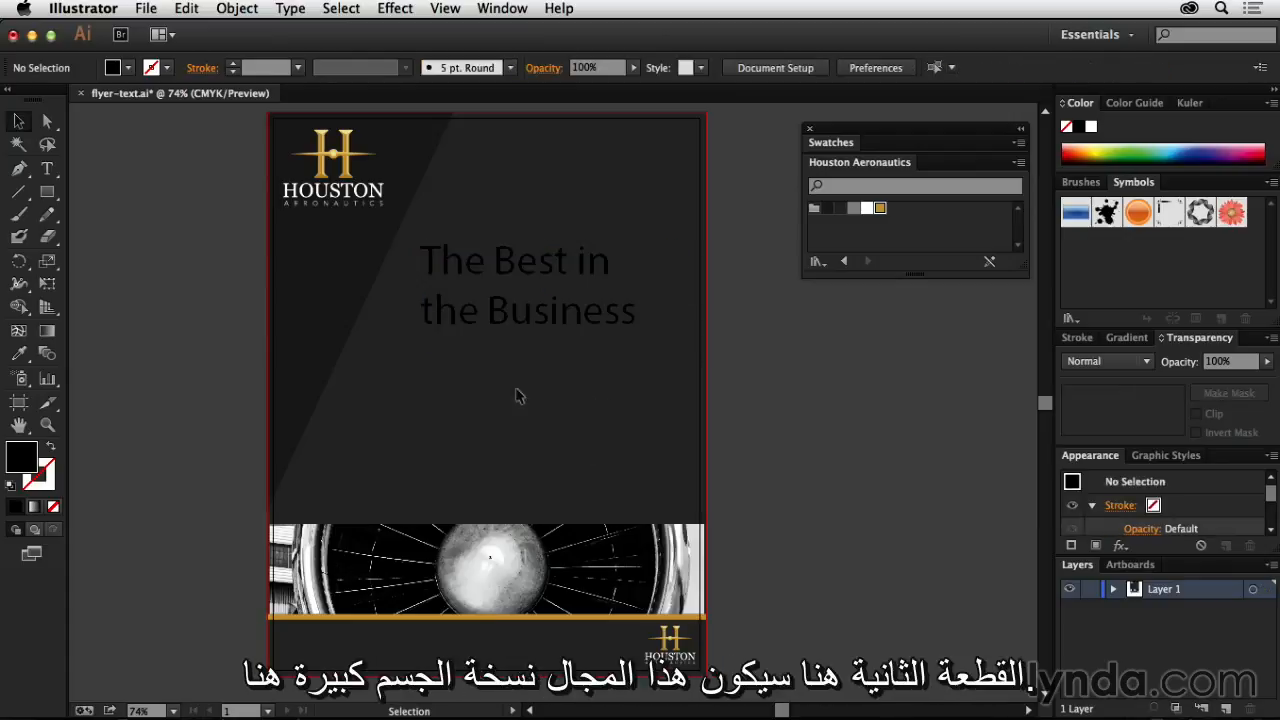
- Nudge the empty body text frame up until it sits directly beneath the headline
{"action": "left_click", "coordinate": [679, 382]}
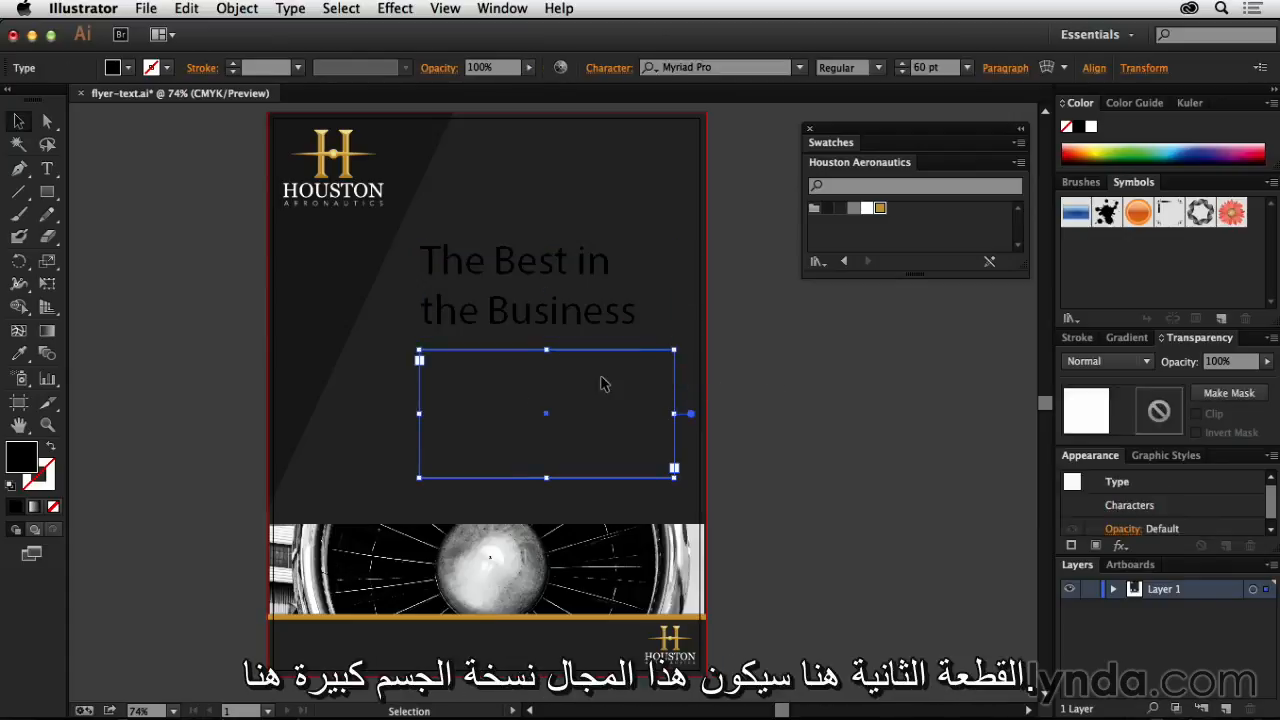
{"action": "key", "text": "Up"}
{"action": "key", "text": "Up"}
{"action": "key", "text": "Up"}
{"action": "key", "text": "Up"}
{"action": "key", "text": "Up"}
{"action": "key", "text": "Up"}
{"action": "key", "text": "Up"}
{"action": "key", "text": "Up"}
{"action": "key", "text": "Up"}
{"action": "key", "text": "Up"}
{"action": "key", "text": "Up"}
{"action": "key", "text": "Up"}
{"action": "key", "text": "Up"}
{"action": "key", "text": "Up"}
{"action": "key", "text": "Up"}
{"action": "key", "text": "Up"}
{"action": "key", "text": "Up"}
{"action": "key", "text": "Up"}
{"action": "key", "text": "Up"}
{"action": "key", "text": "Up"}
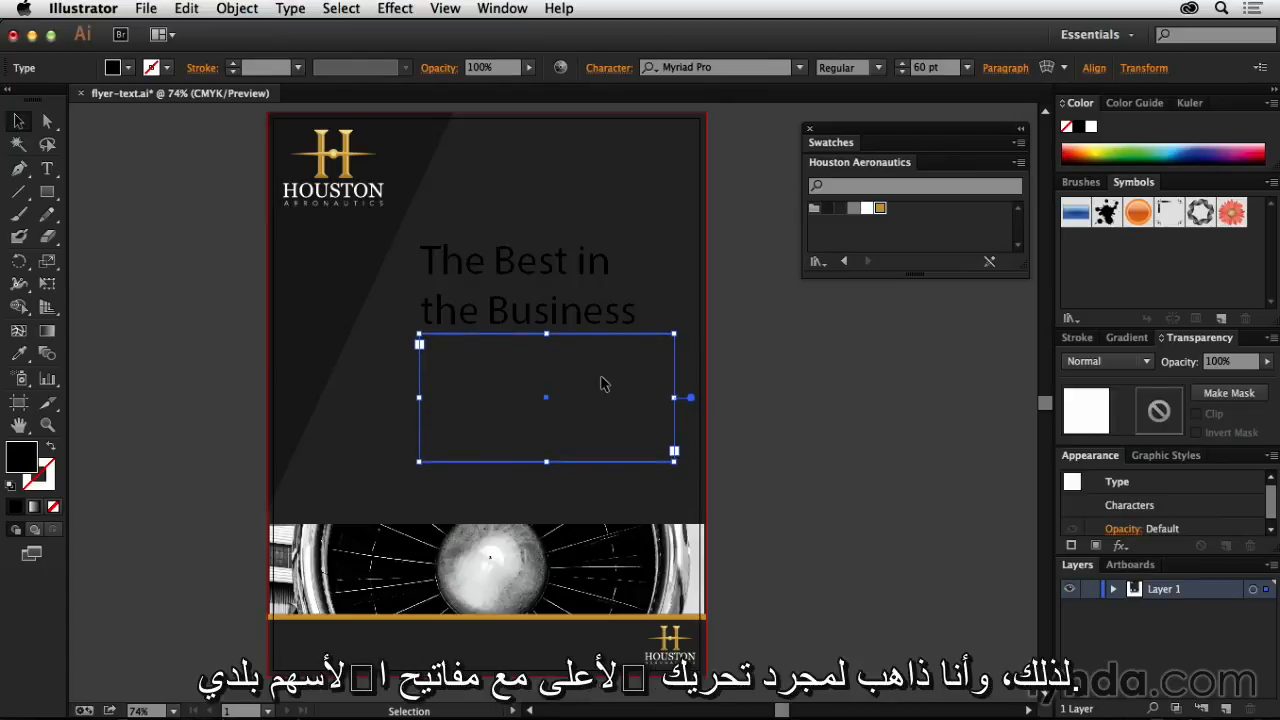
- Copy all the text of story.rtf in TextEdit and paste it into the body text frame in Illustrator
{"action": "key", "text": "t"}
{"action": "left_click", "coordinate": [425, 341]}
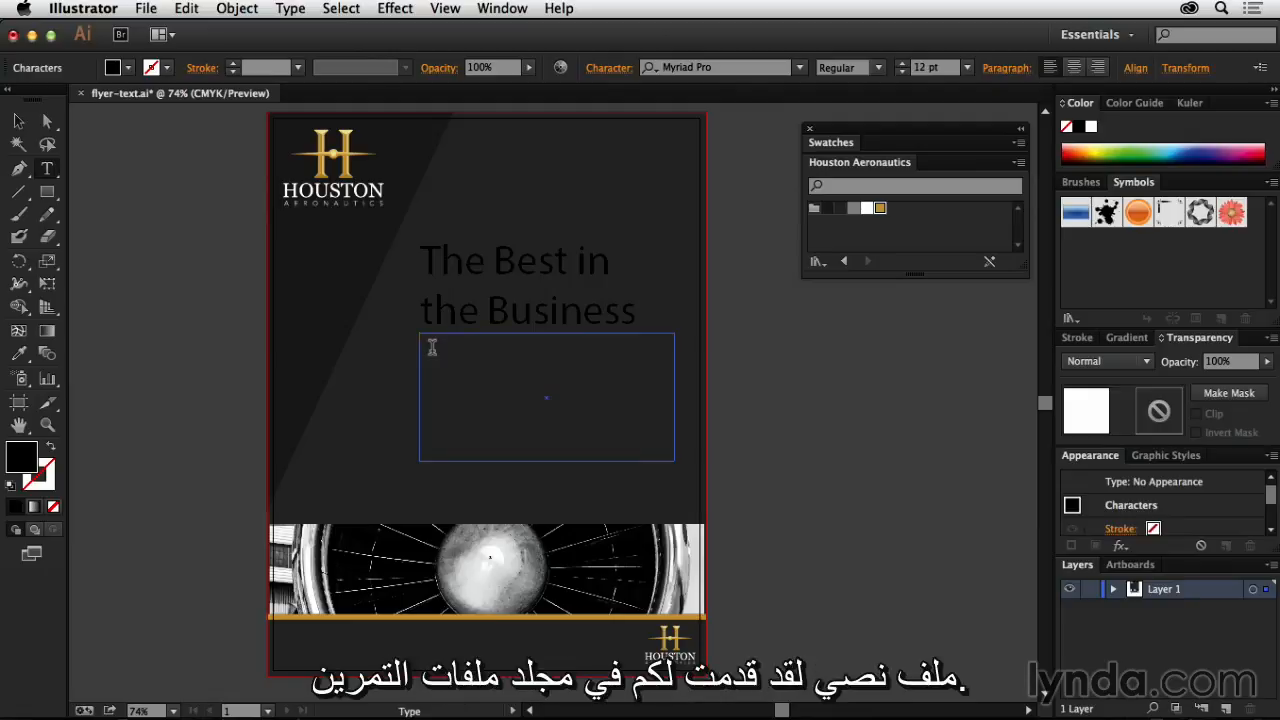
{"action": "key", "text": "super+Tab"}
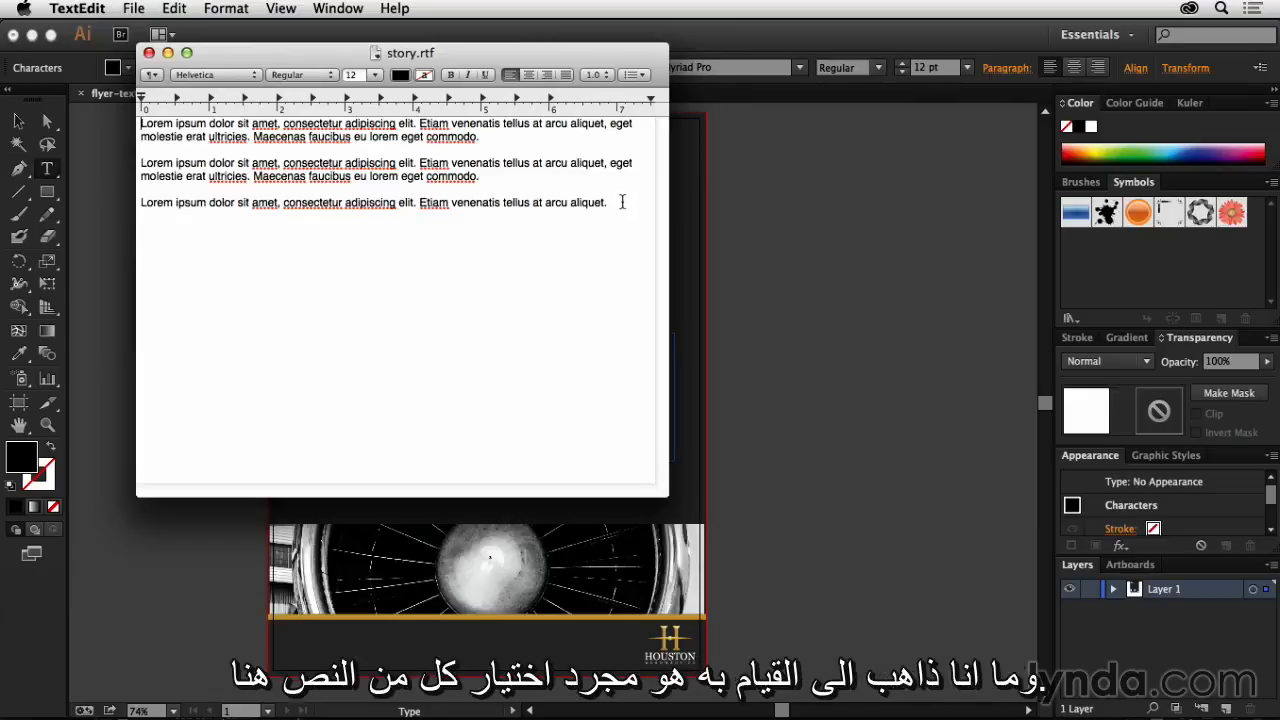
{"action": "left_click_drag", "start_coordinate": [604, 205], "coordinate": [117, 110]}
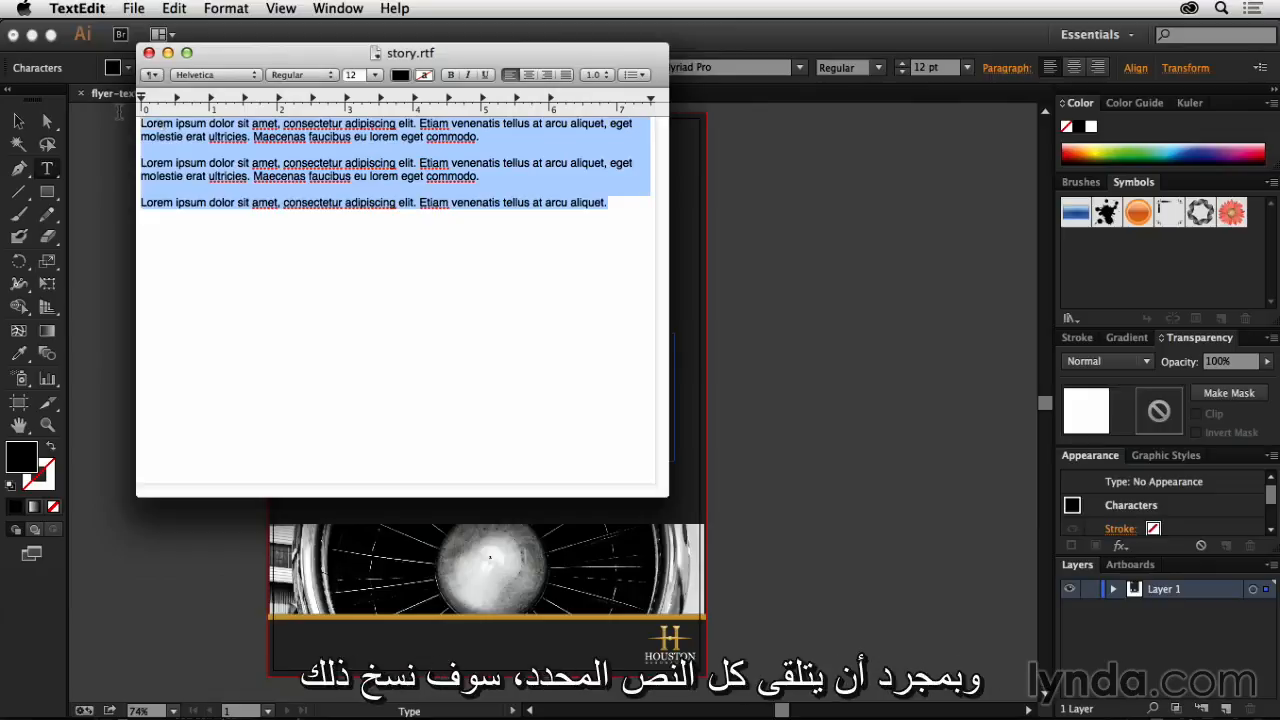
{"action": "left_click", "coordinate": [505, 36]}
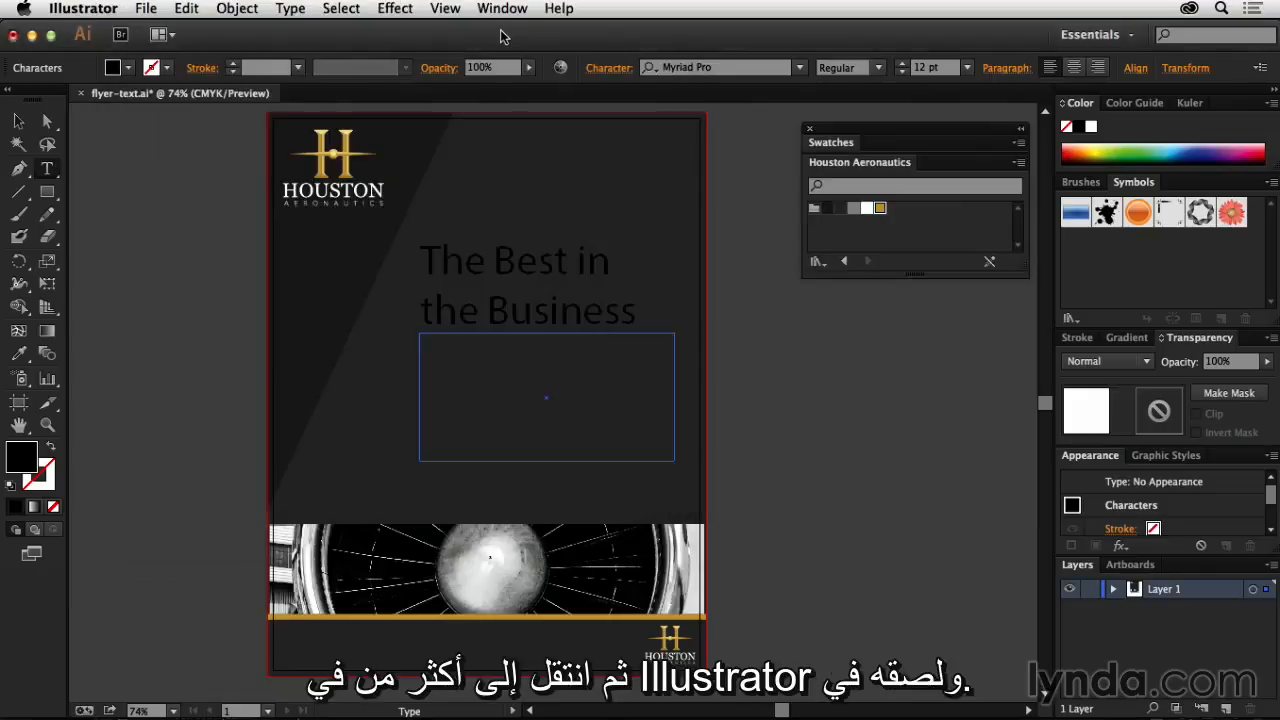
{"action": "left_click", "coordinate": [471, 369]}
{"action": "key", "text": "super+v"}
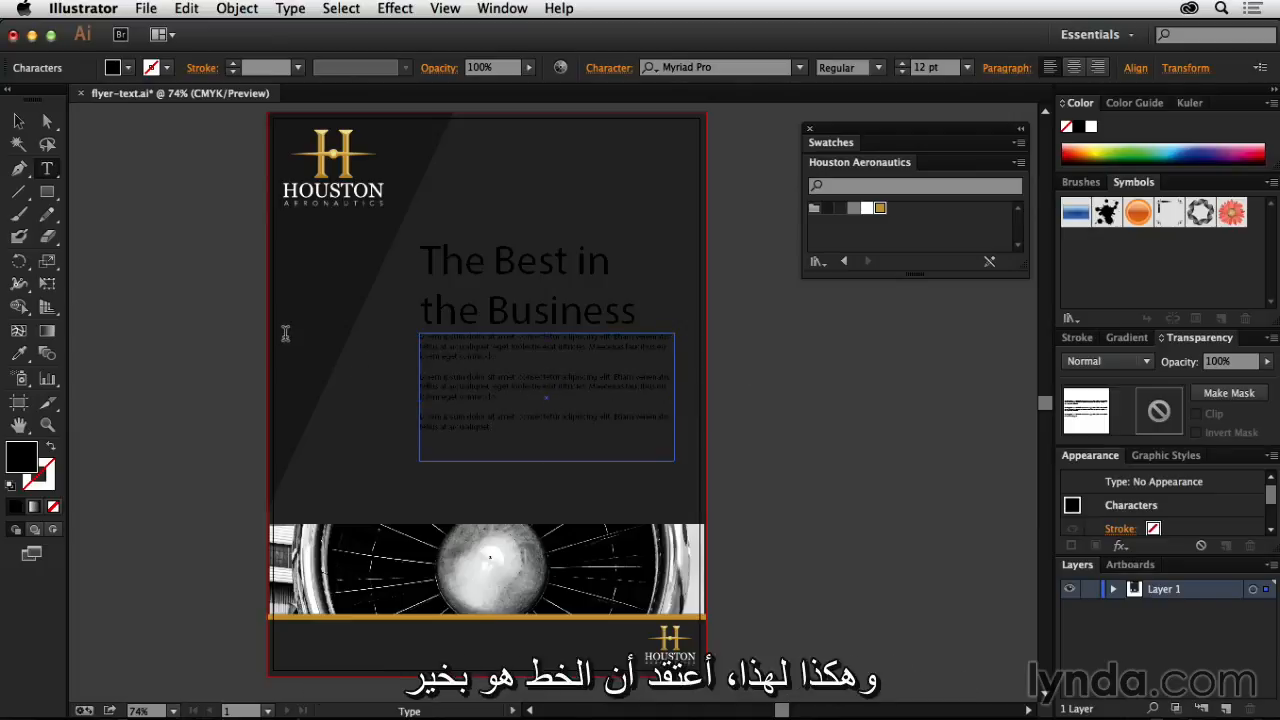
- Shorten the body text frame to fit its copy and space the small empty text frame evenly beneath it
{"action": "left_click", "coordinate": [18, 122]}
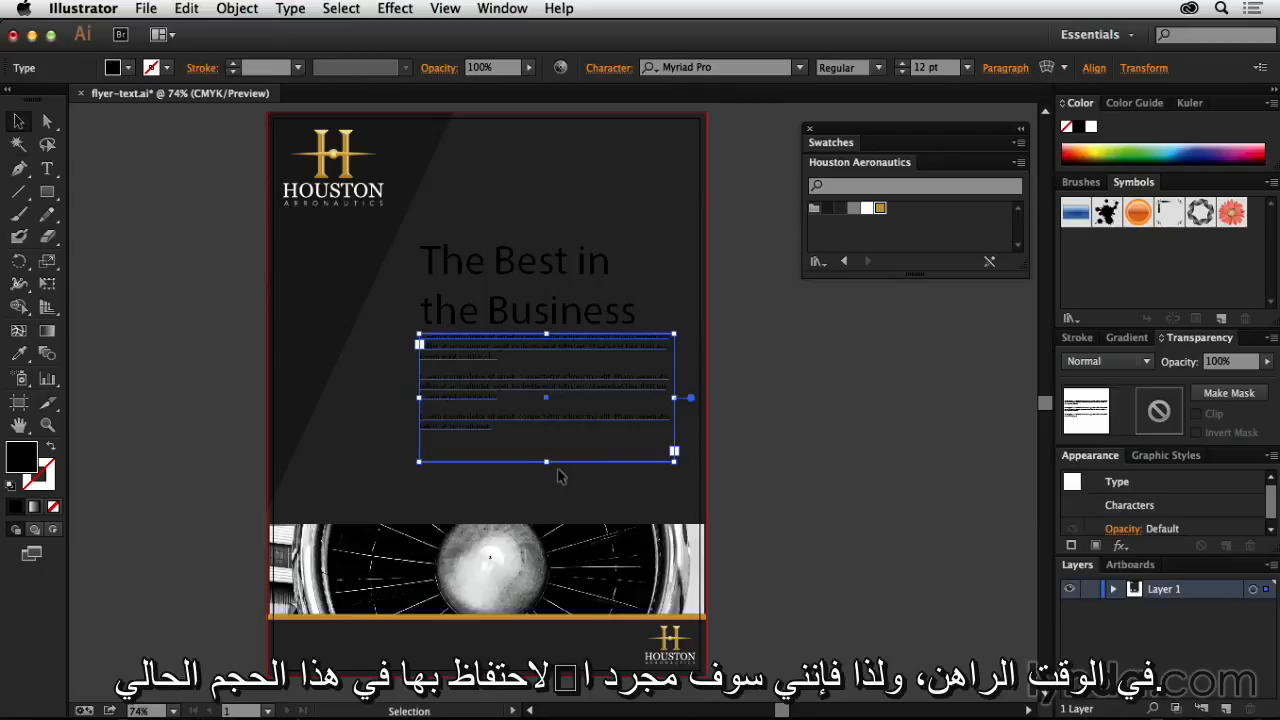
{"action": "left_click_drag", "start_coordinate": [547, 463], "coordinate": [547, 437]}
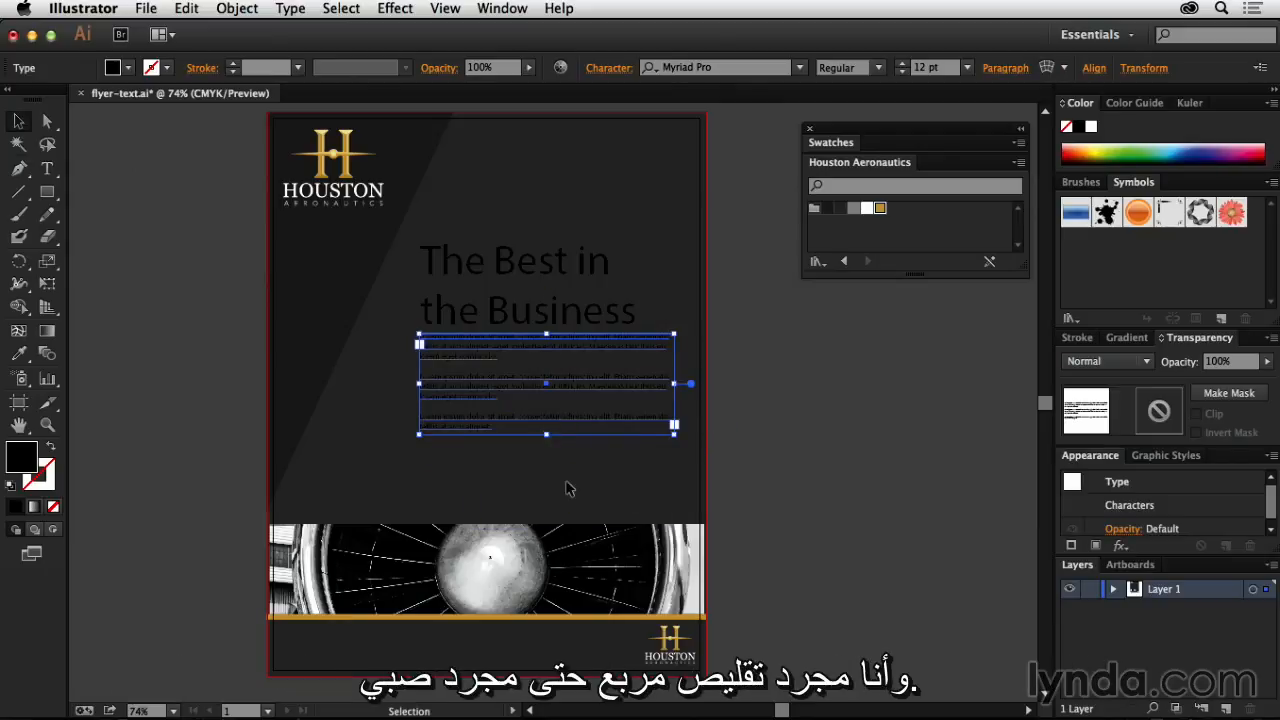
{"action": "left_click_drag", "start_coordinate": [563, 484], "coordinate": [547, 452]}
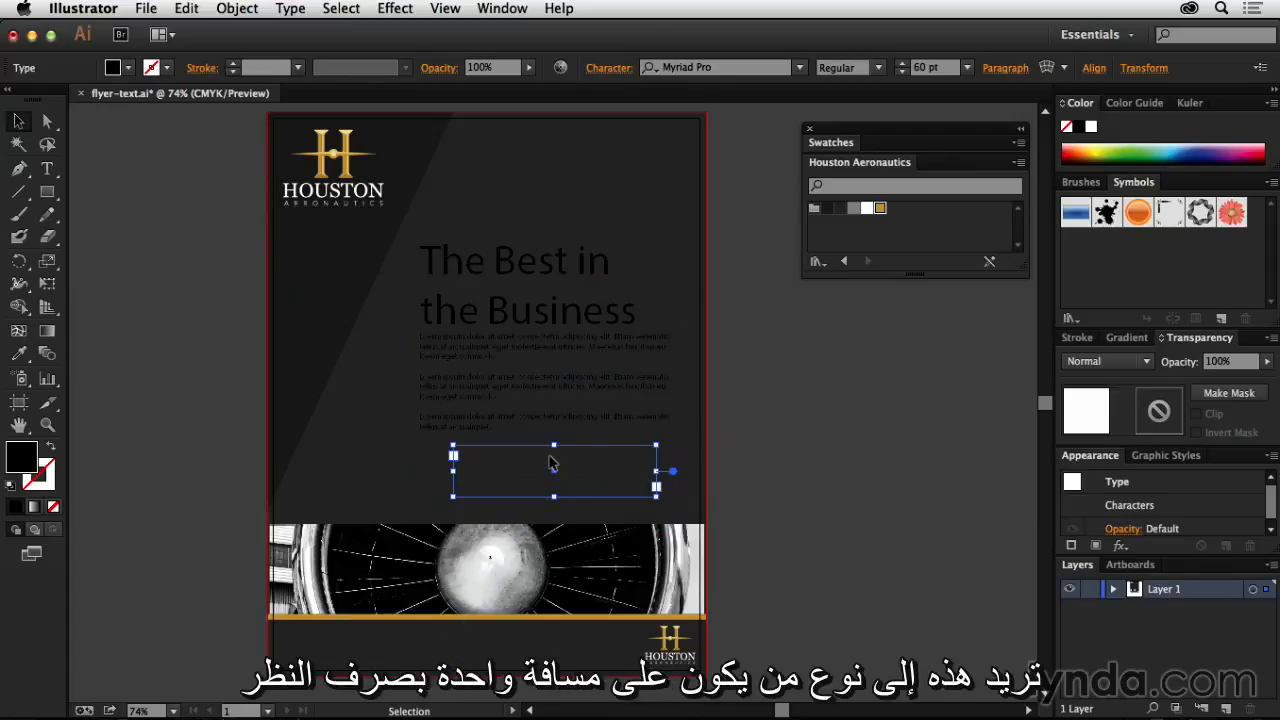
{"action": "left_click_drag", "start_coordinate": [547, 447], "coordinate": [547, 447]}
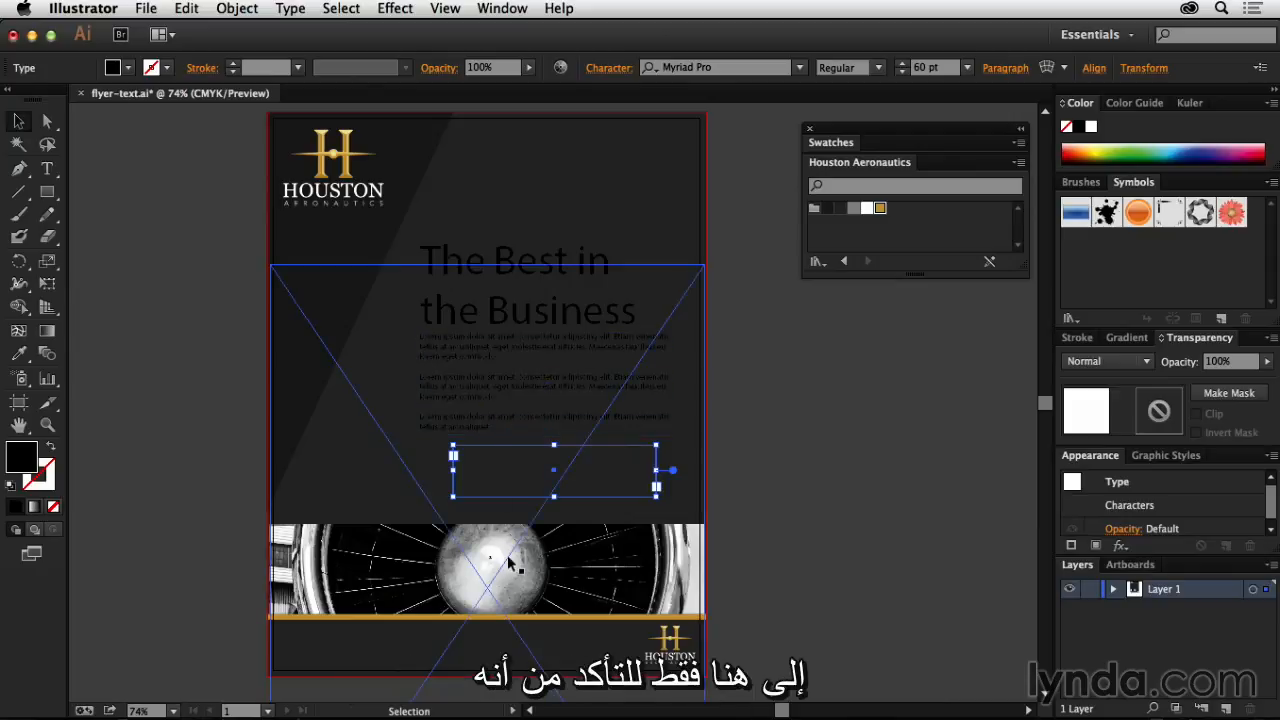
{"action": "left_click", "coordinate": [856, 520]}
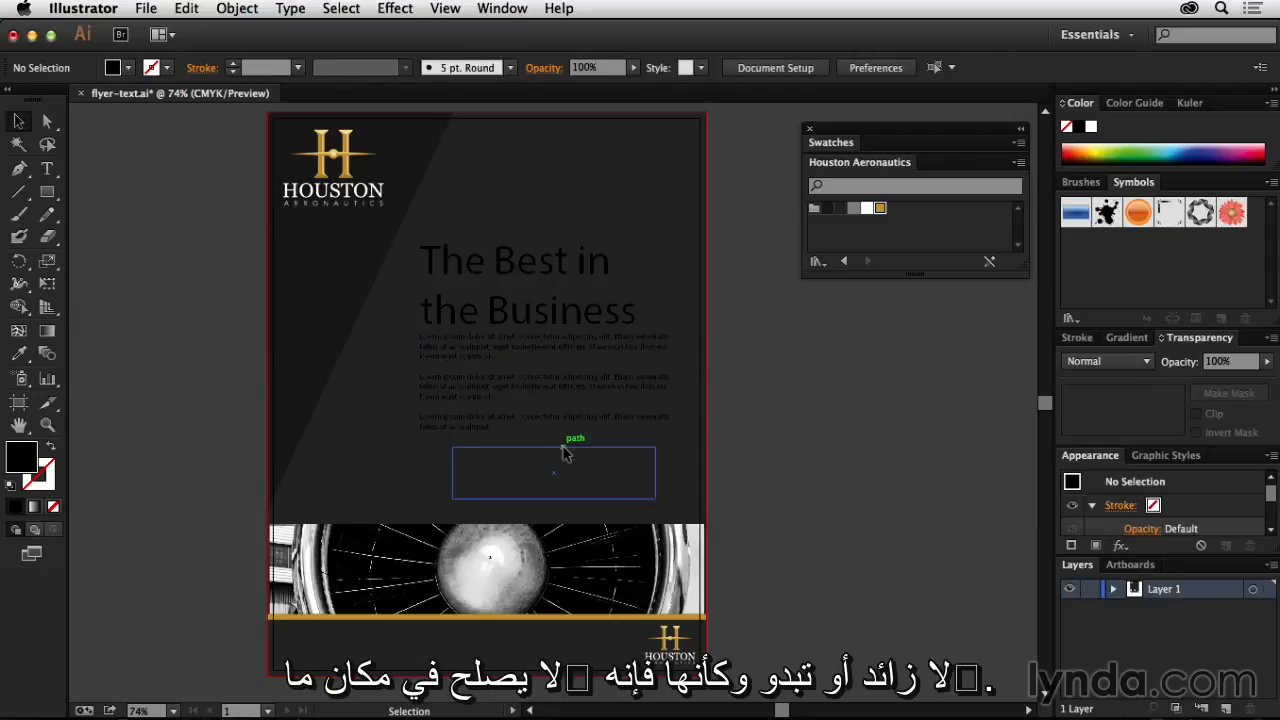
- Enter the lines "Fully Certified System", "Secured Protocol" and "Global Manufacturing" in the small text frame below the body copy
{"action": "left_click", "coordinate": [564, 447]}
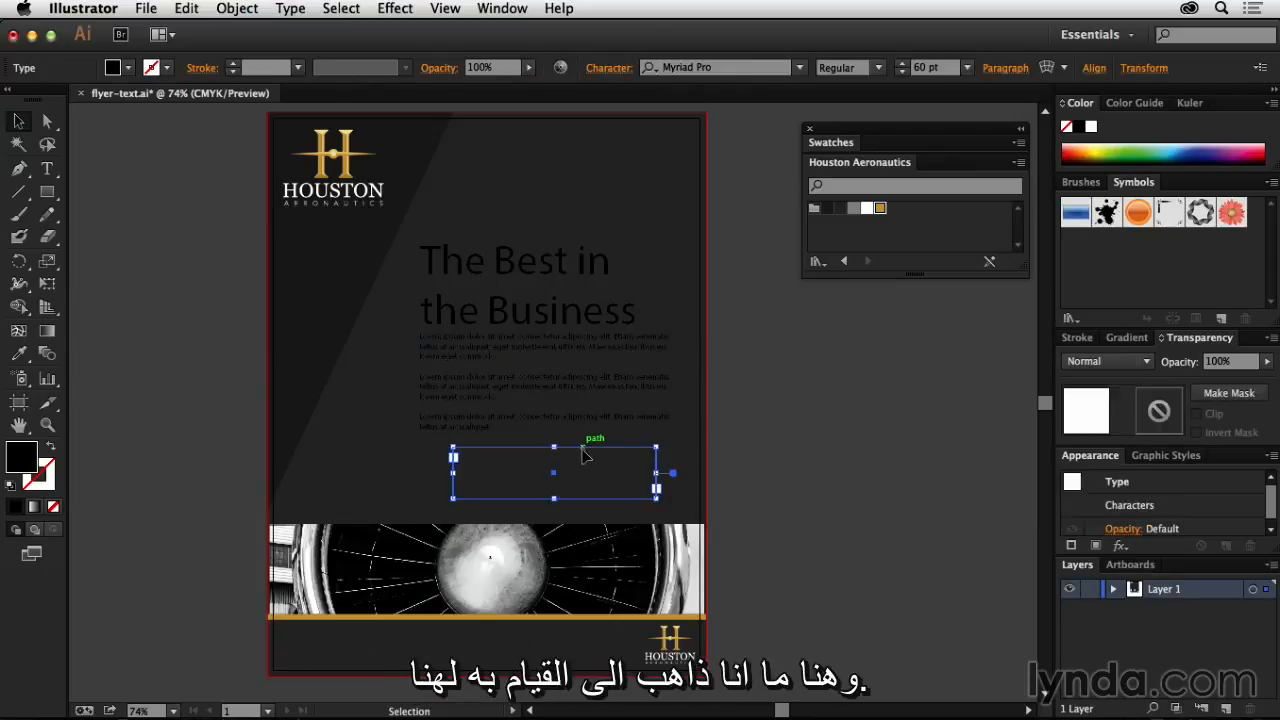
{"action": "key", "text": "t"}
{"action": "left_click", "coordinate": [464, 453]}
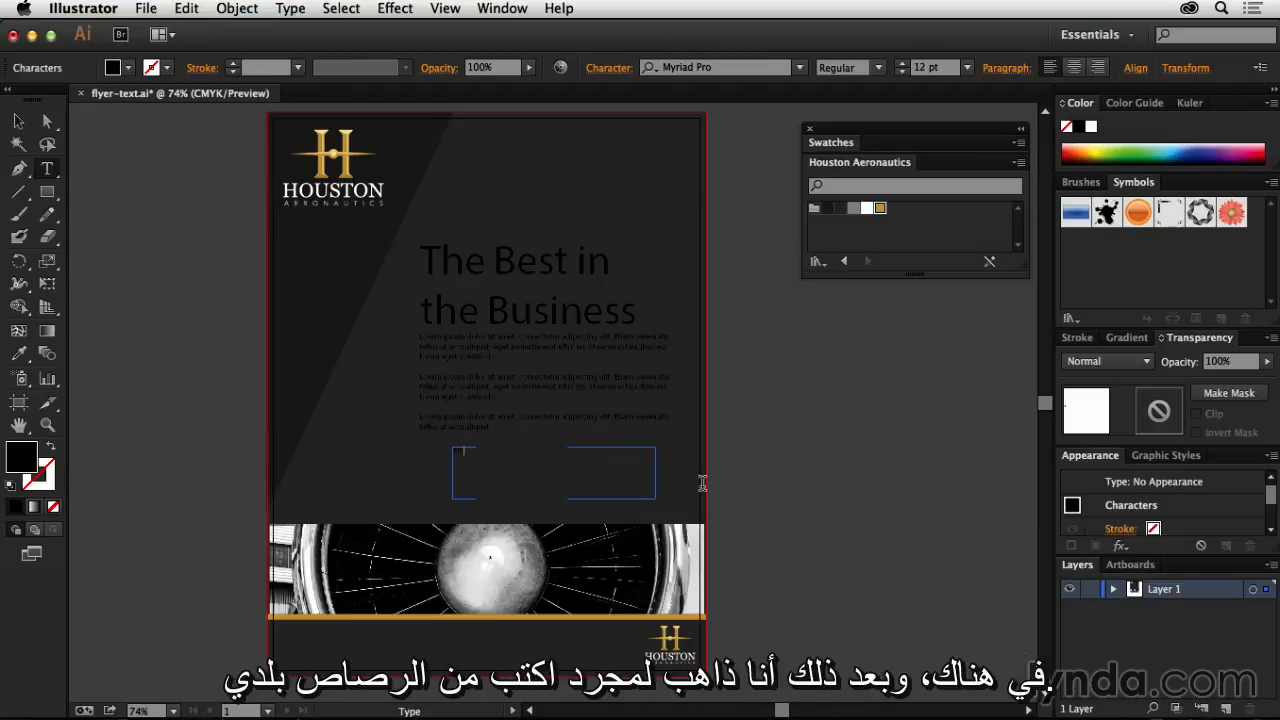
{"action": "type", "text": "Fully Certified"}
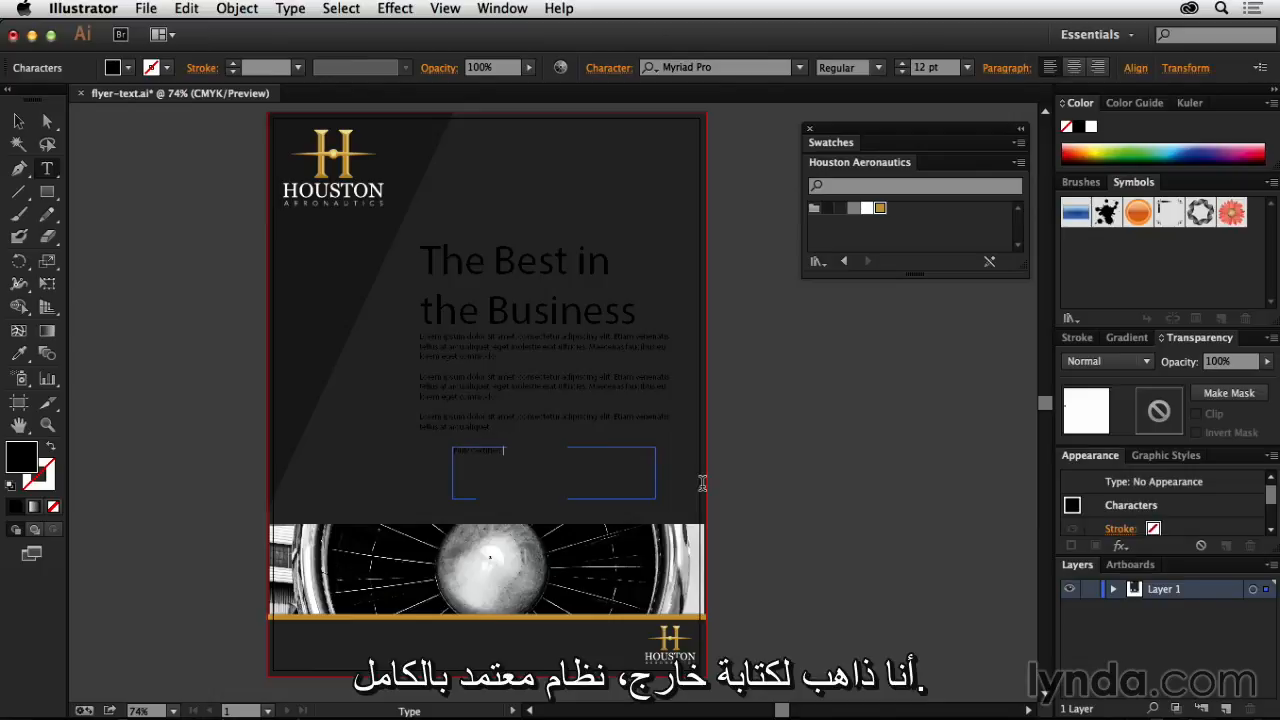
{"action": "type", "text": "System"}
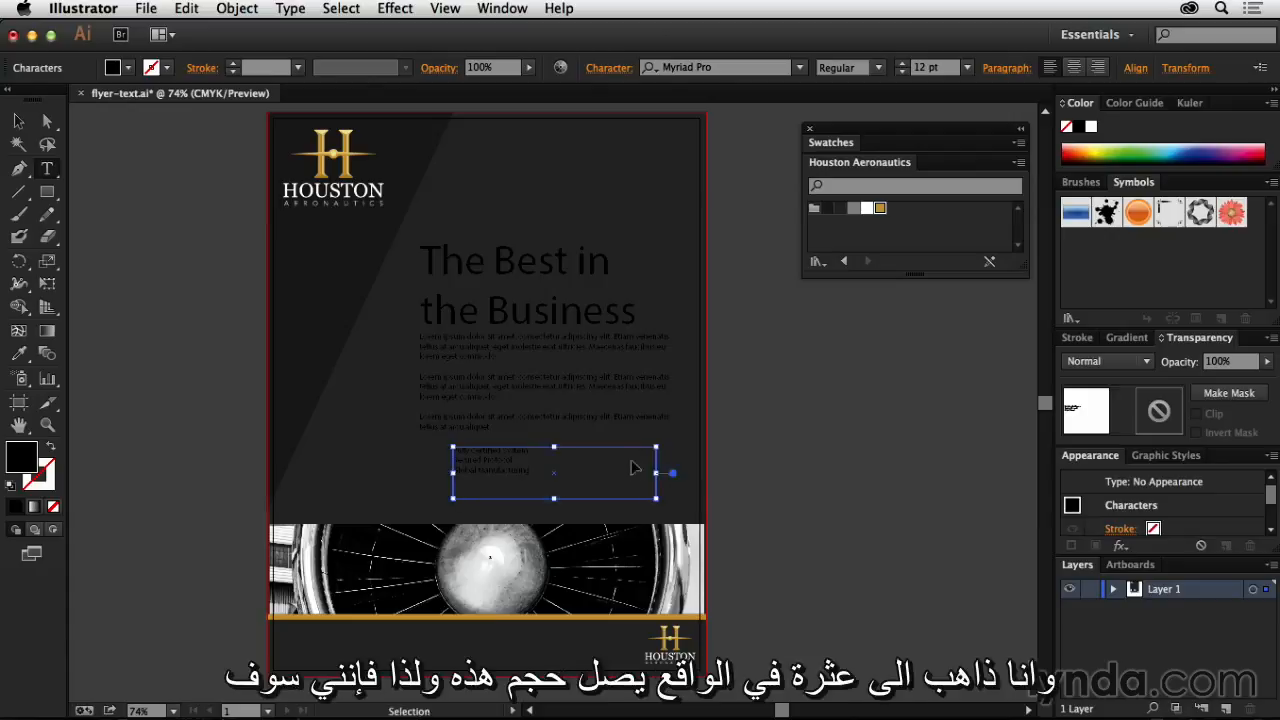
- Set the font size of the three list lines to 18 pt and deselect the text frame
{"action": "key", "text": "super+a"}
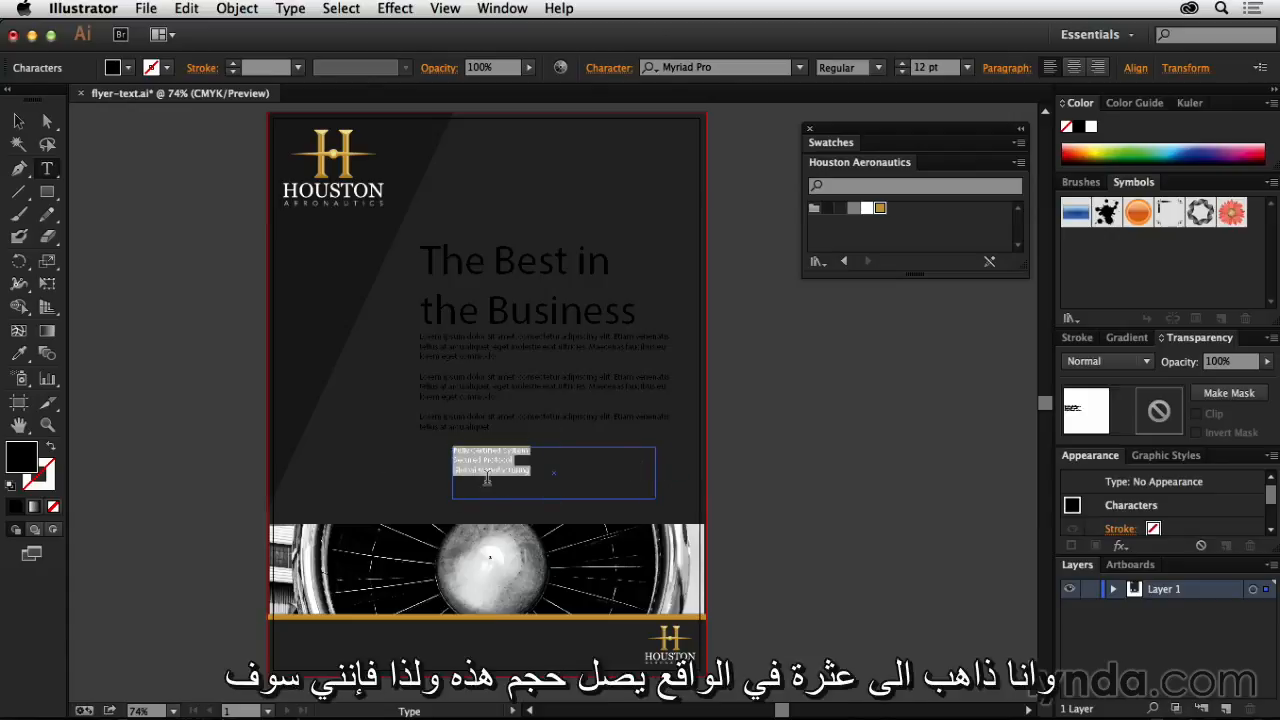
{"action": "left_click", "coordinate": [907, 63]}
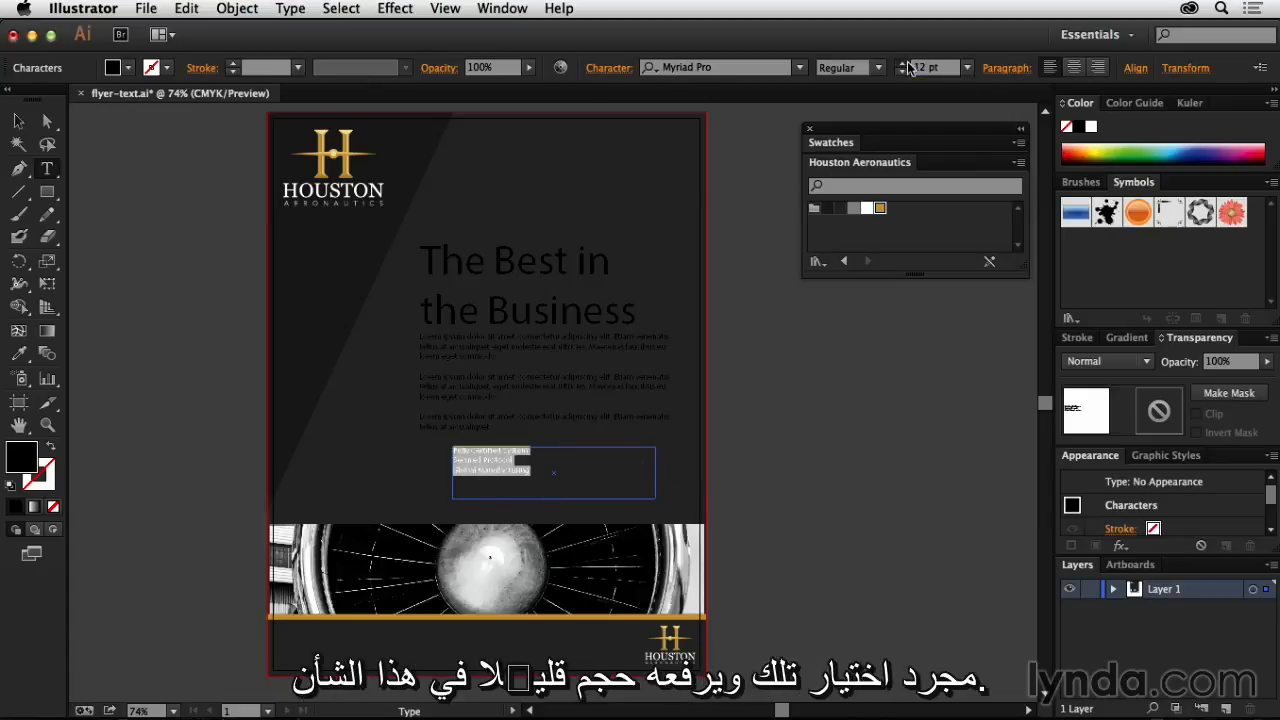
{"action": "left_click", "coordinate": [907, 63]}
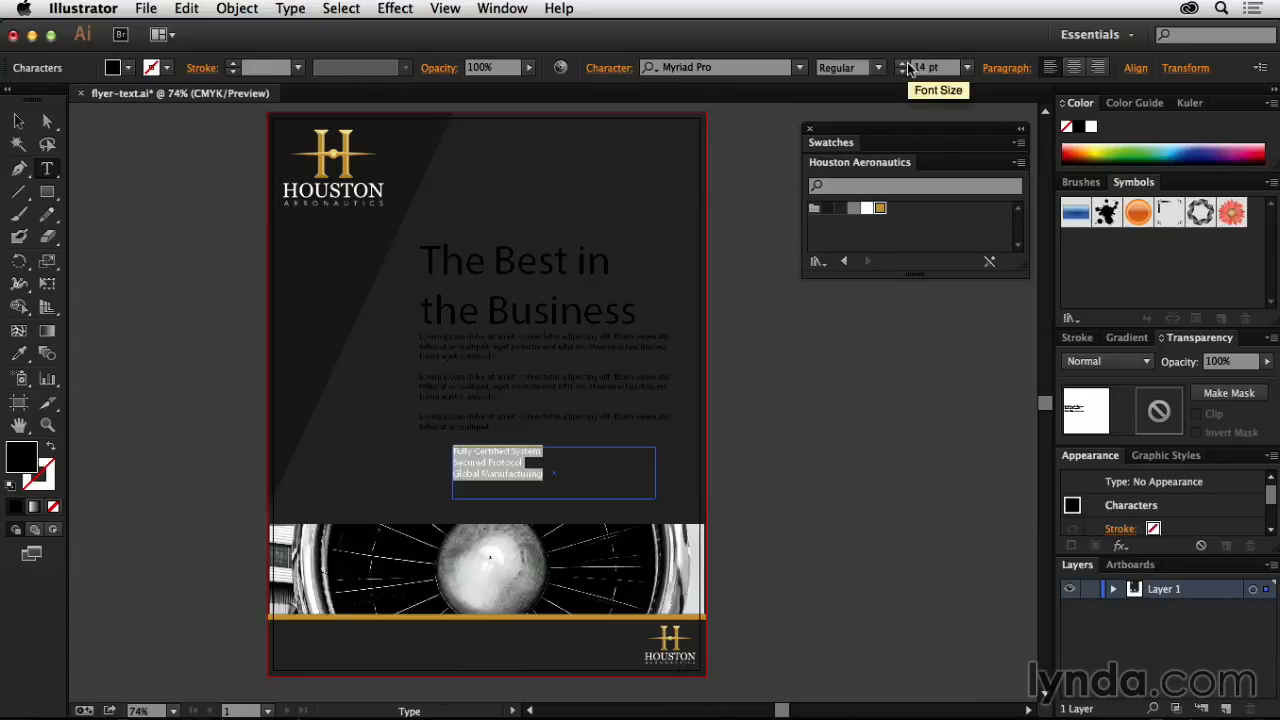
{"action": "left_click", "coordinate": [907, 63]}
{"action": "left_click", "coordinate": [907, 63]}
{"action": "left_click", "coordinate": [907, 63]}
{"action": "left_click", "coordinate": [907, 63]}
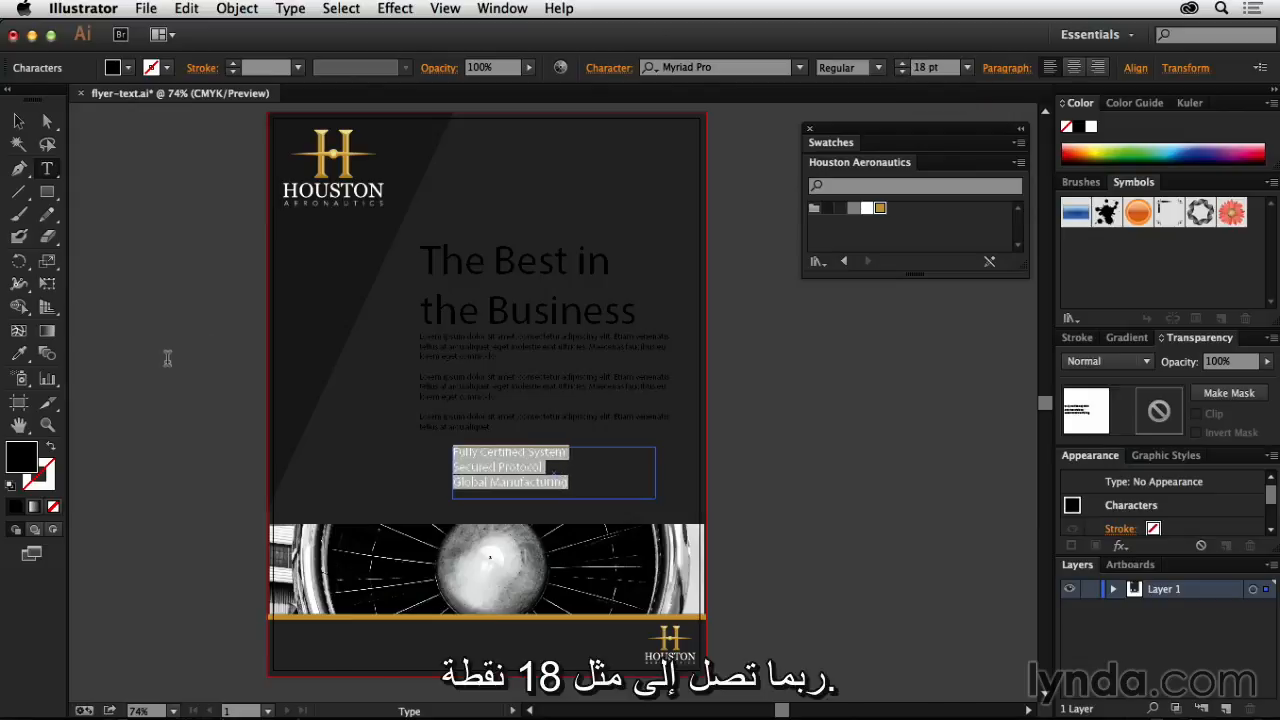
{"action": "left_click", "coordinate": [18, 121]}
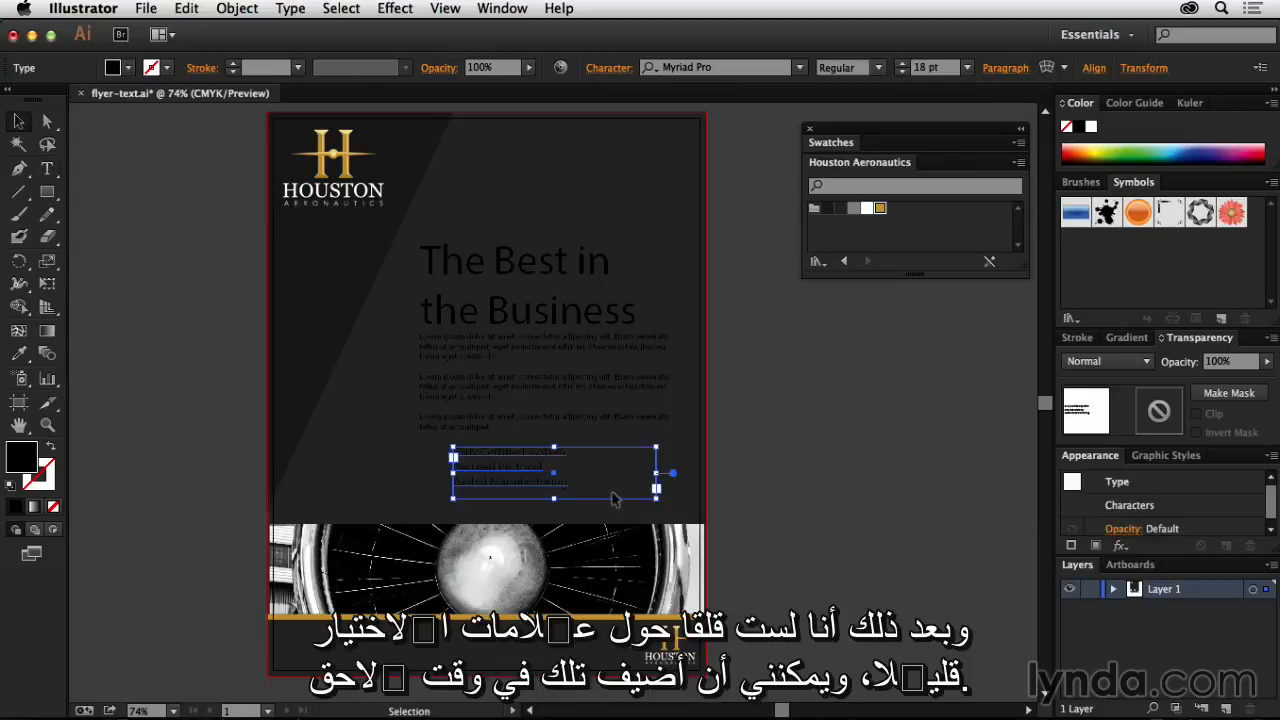
{"action": "left_click", "coordinate": [786, 512]}
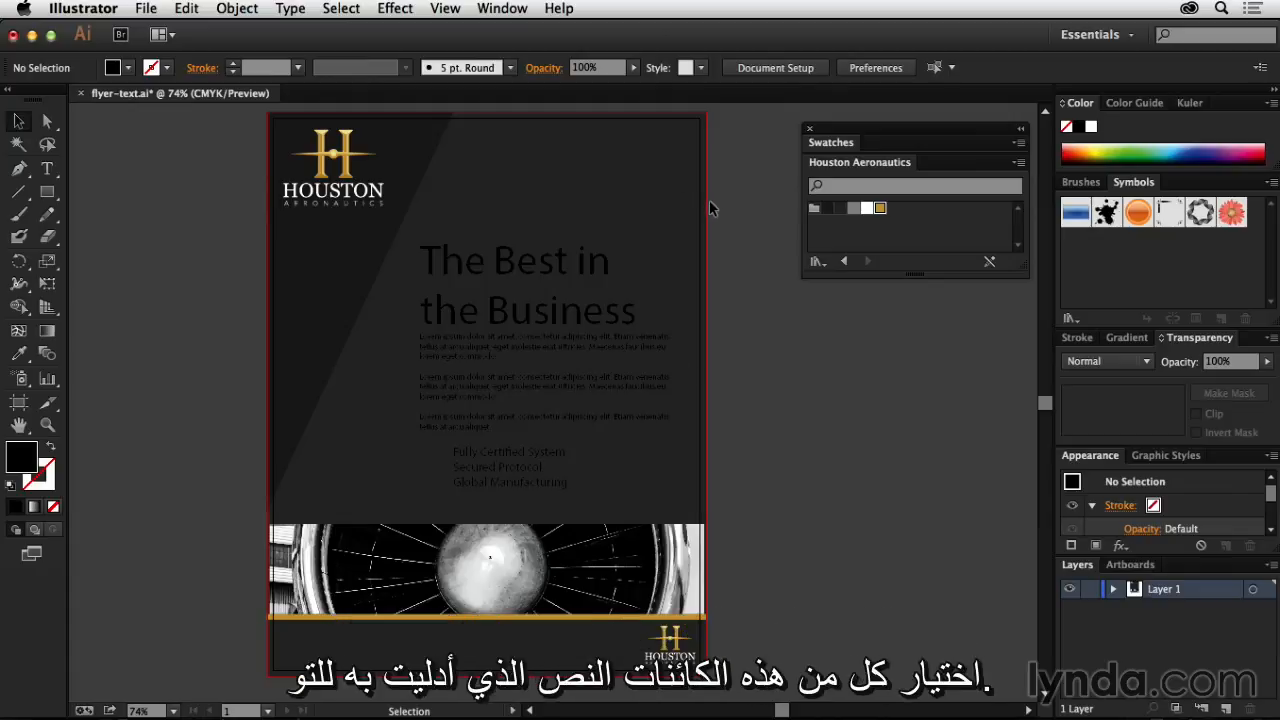
- Fill the headline, body copy and feature list text with white from the Houston Aeronautics swatches and deselect them
{"action": "left_click_drag", "start_coordinate": [710, 208], "coordinate": [503, 504]}
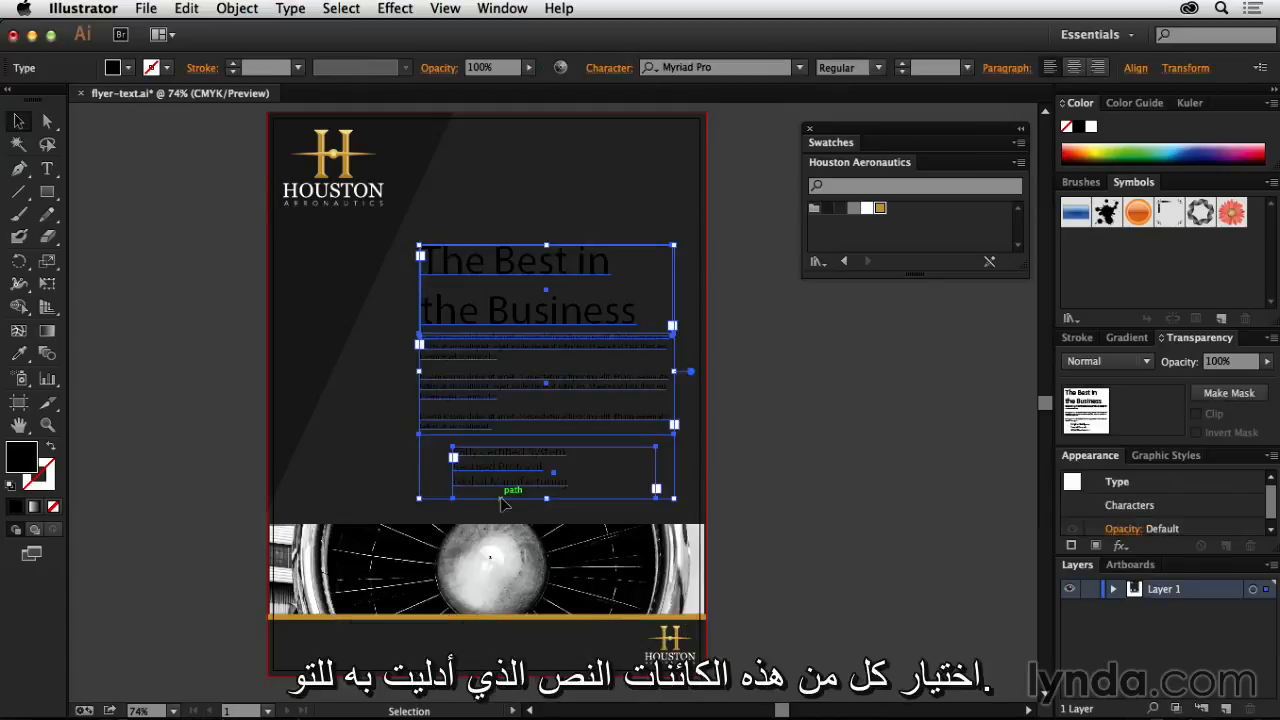
{"action": "left_click", "coordinate": [865, 208]}
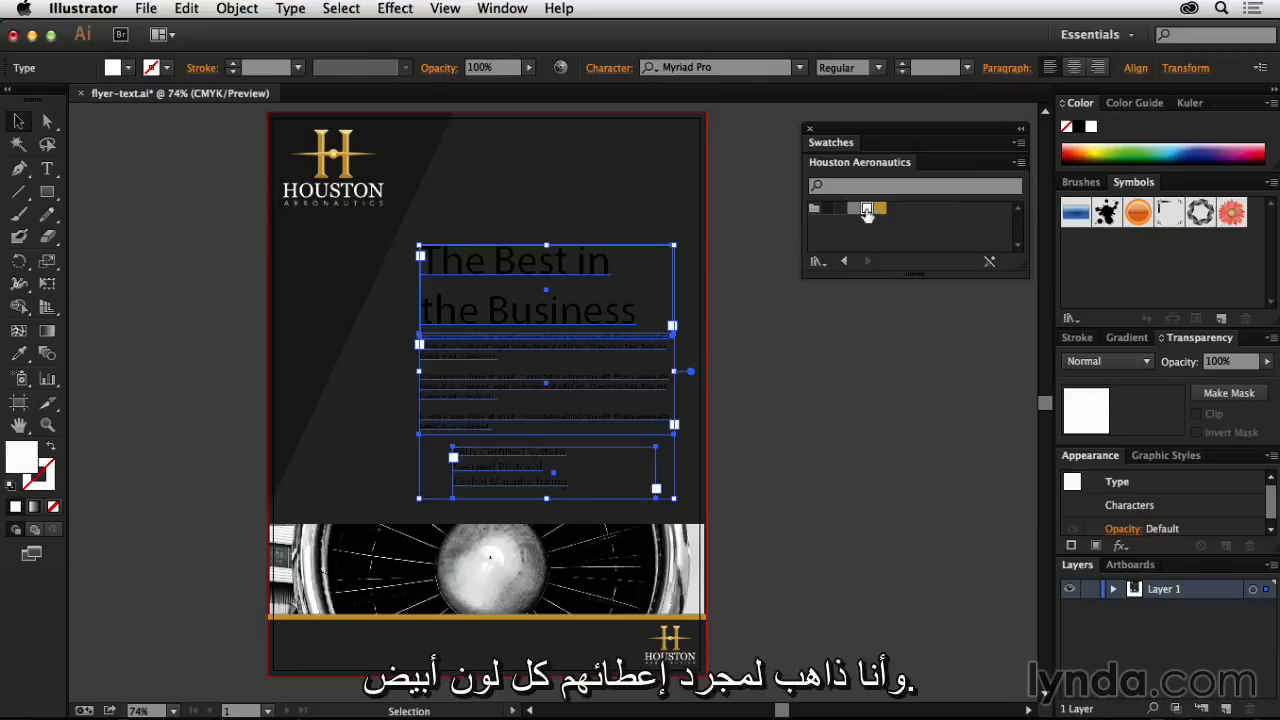
{"action": "left_click", "coordinate": [853, 418]}
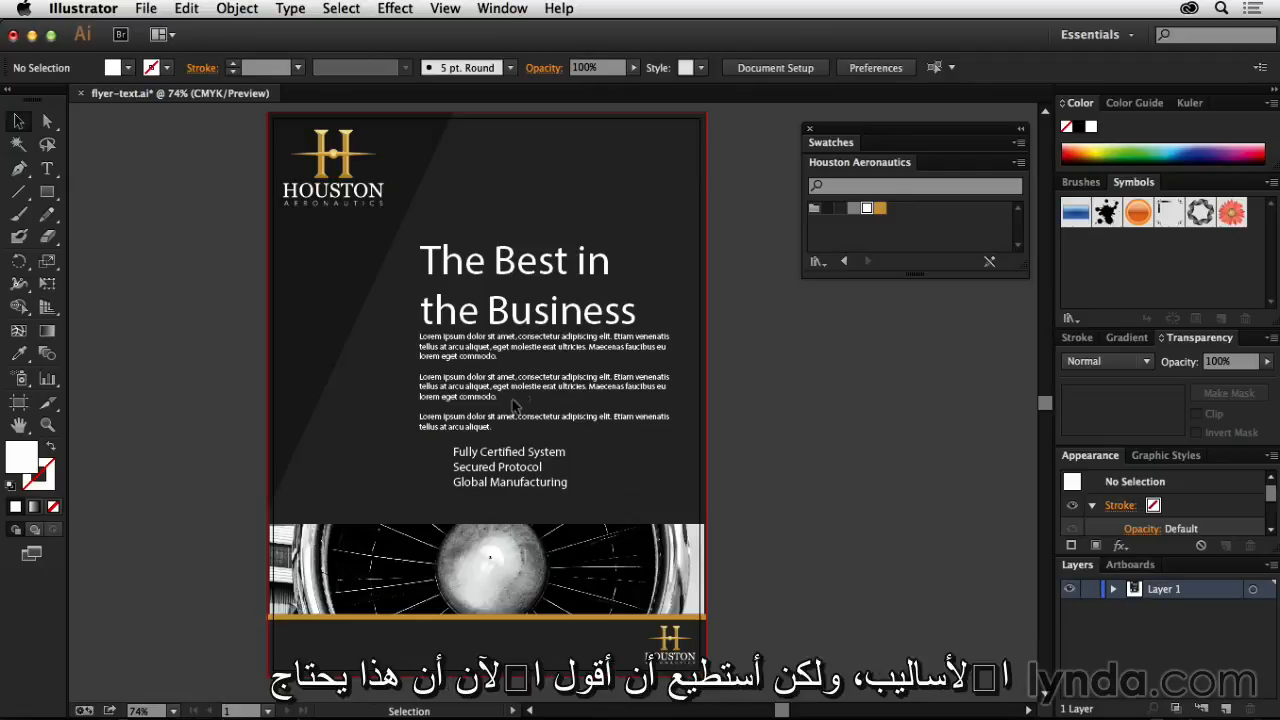
- Nudge the headline text frame up slightly to open a gap above the body copy, and deselect it
{"action": "left_click", "coordinate": [513, 319]}
{"action": "key", "text": "Up"}
{"action": "key", "text": "Up"}
{"action": "key", "text": "Up"}
{"action": "key", "text": "Up"}
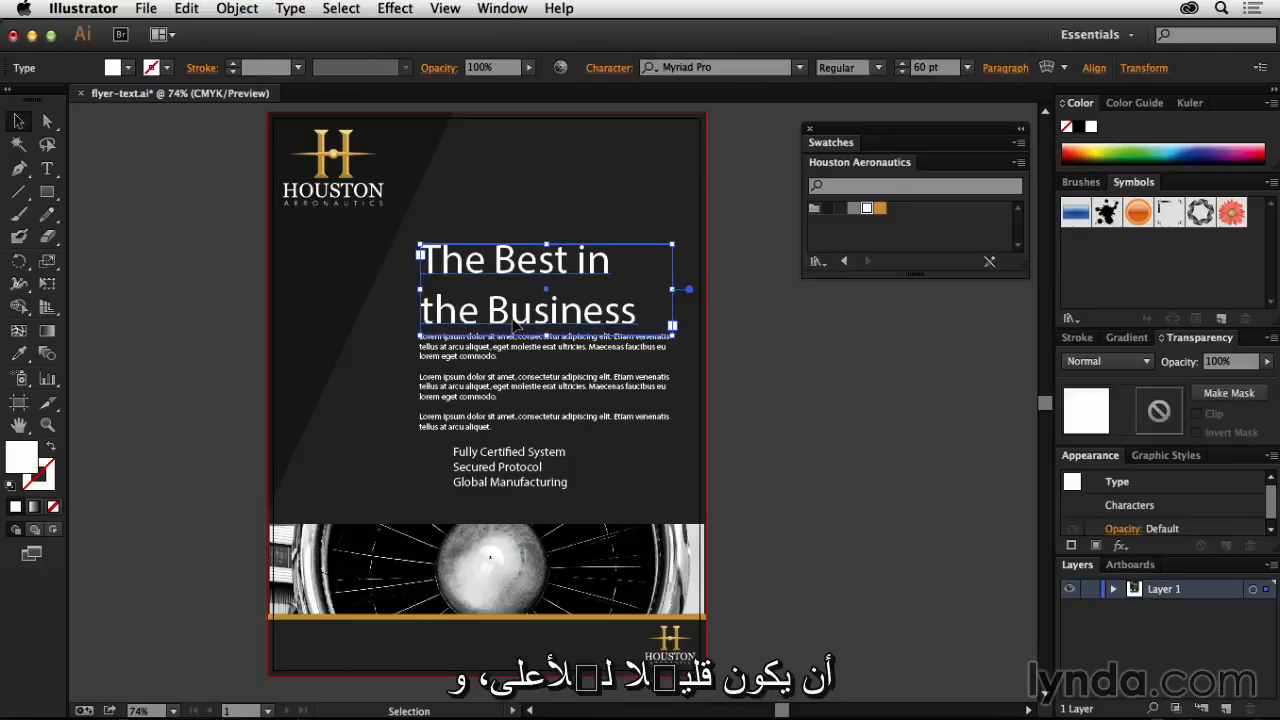
{"action": "key", "text": "Up"}
{"action": "key", "text": "super+shift+a"}
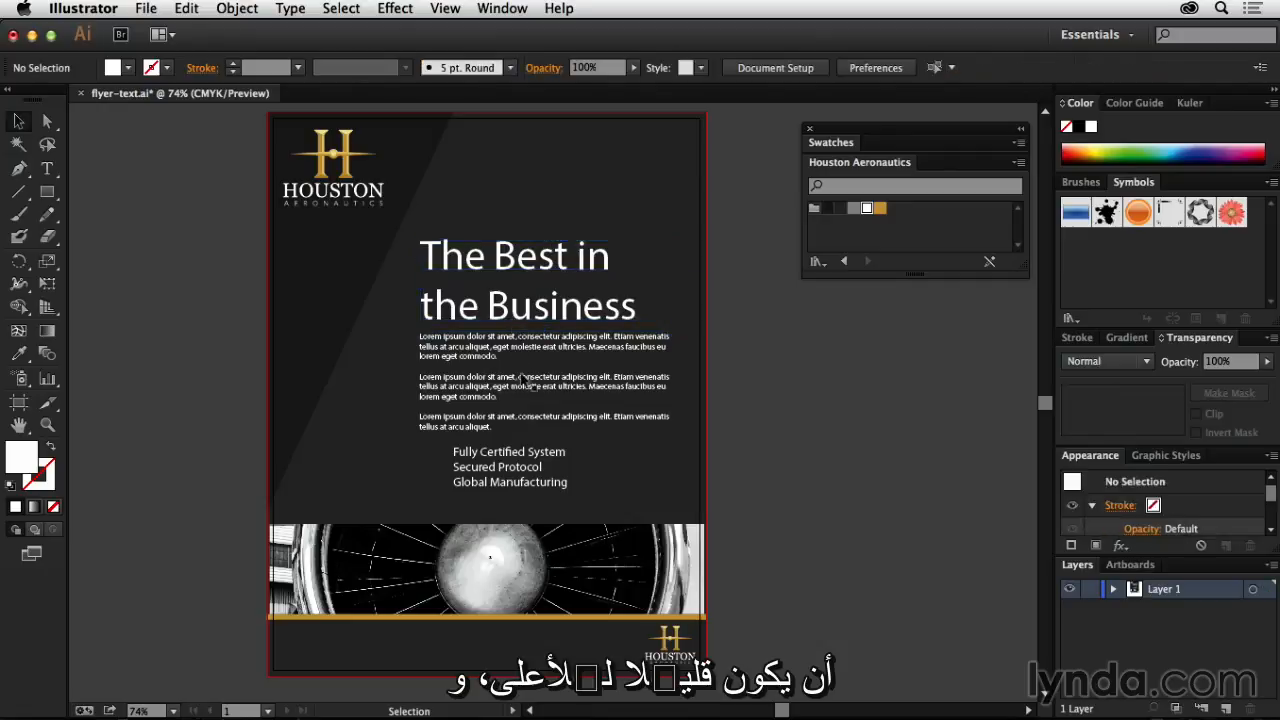
- Nudge the three-line feature list down slightly to separate it from the body copy, and deselect it
{"action": "left_click", "coordinate": [522, 395]}
{"action": "left_click", "coordinate": [526, 472]}
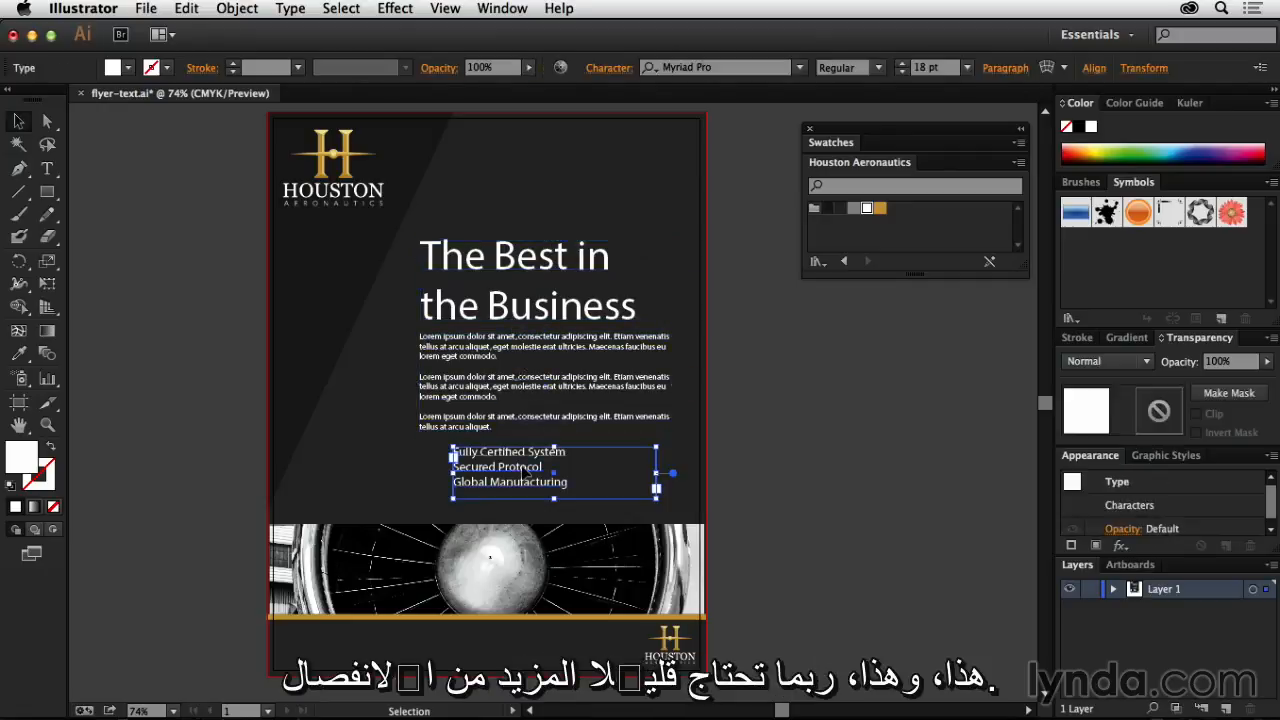
{"action": "key", "text": "Down"}
{"action": "key", "text": "Down"}
{"action": "key", "text": "Down"}
{"action": "key", "text": "Down"}
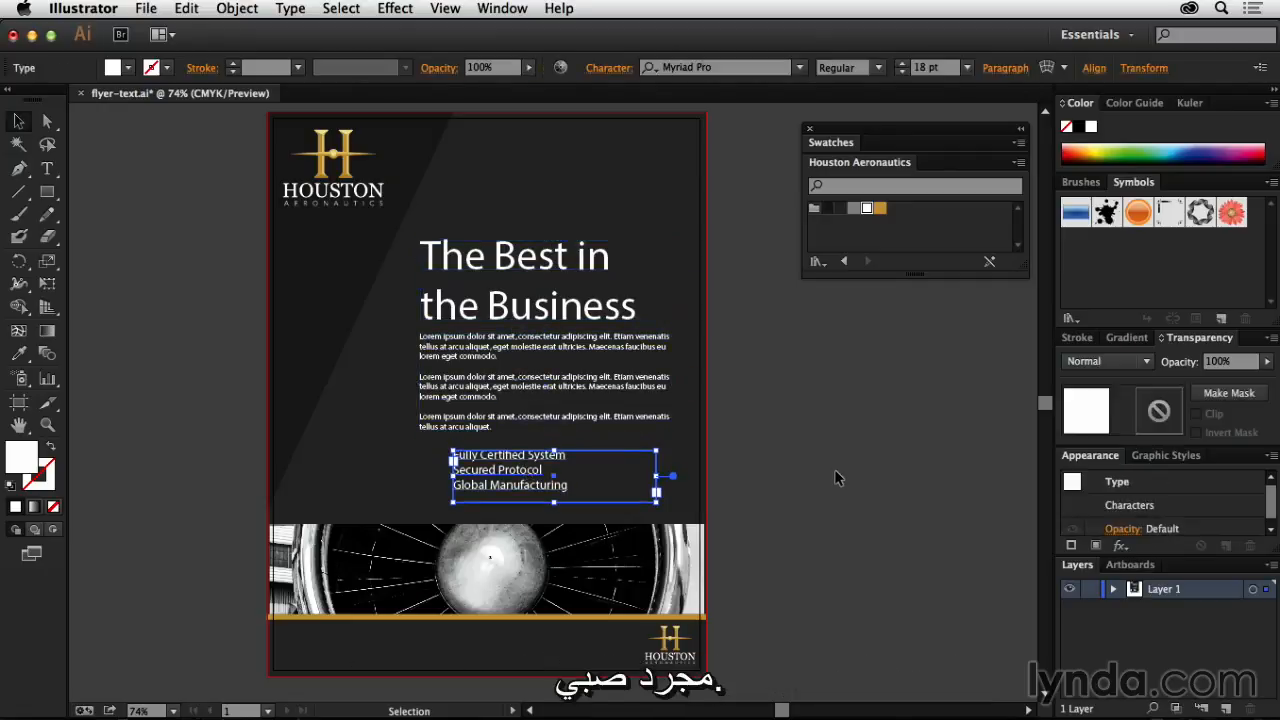
{"action": "left_click", "coordinate": [798, 472]}
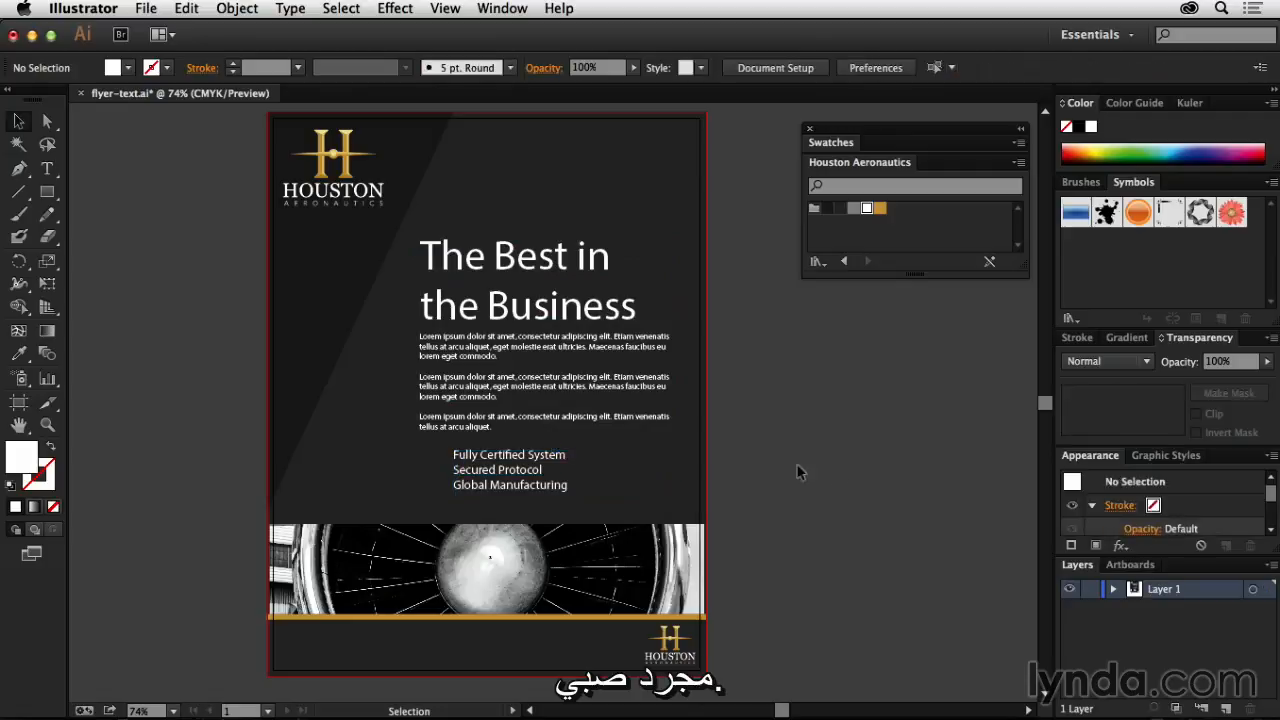
- Add an ellipsis at the end of the headline, directly after "Business"
{"action": "left_click", "coordinate": [551, 353]}
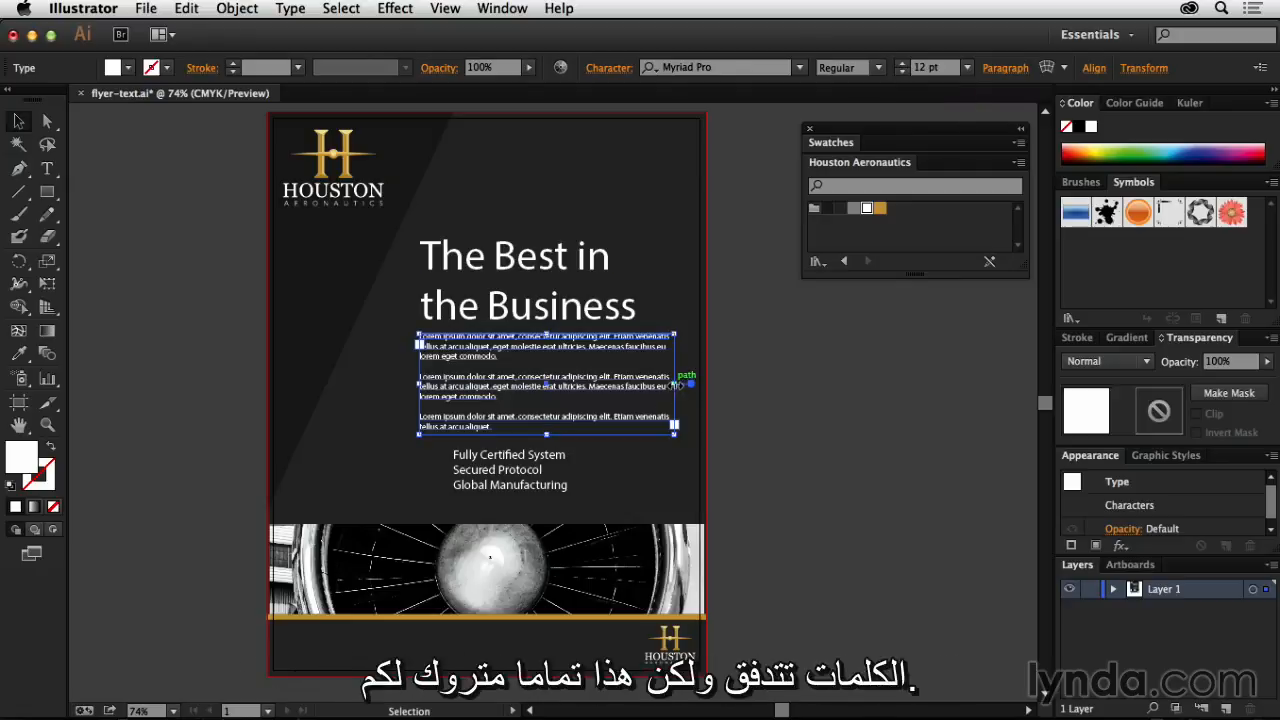
{"action": "key", "text": "t"}
{"action": "left_click", "coordinate": [640, 306]}
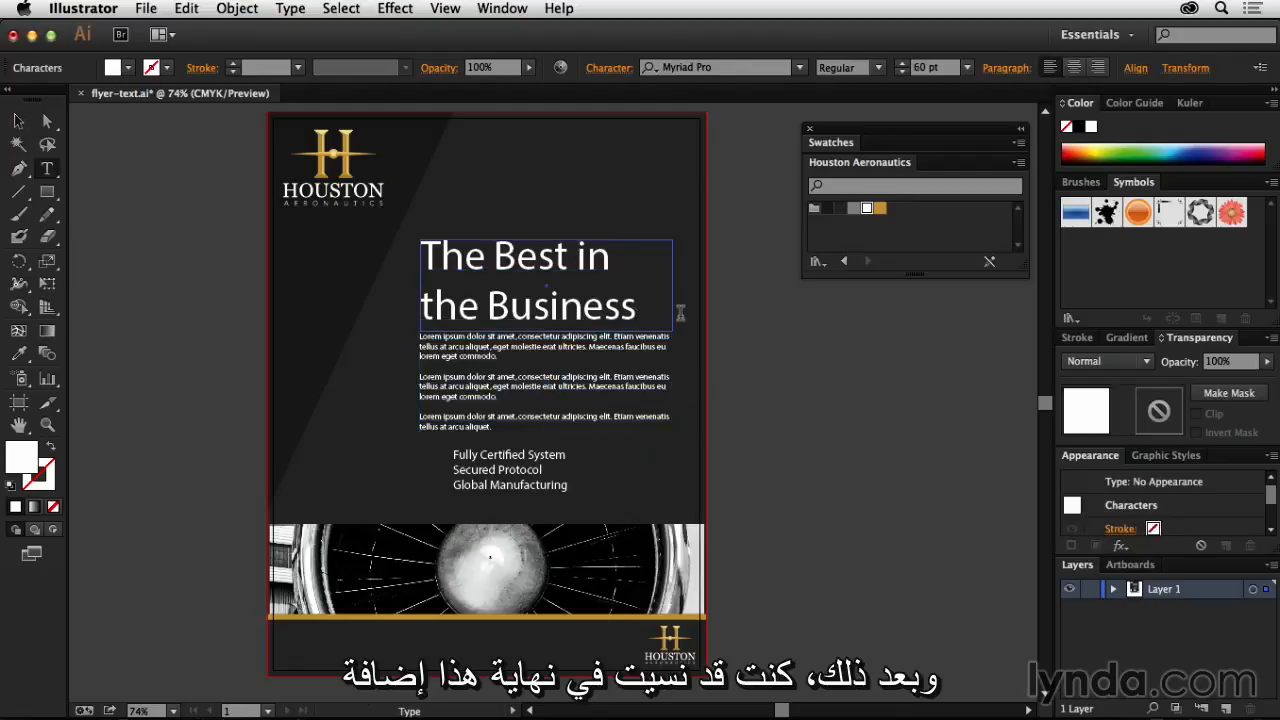
{"action": "type", "text": "…"}
{"action": "left_click", "coordinate": [18, 121]}
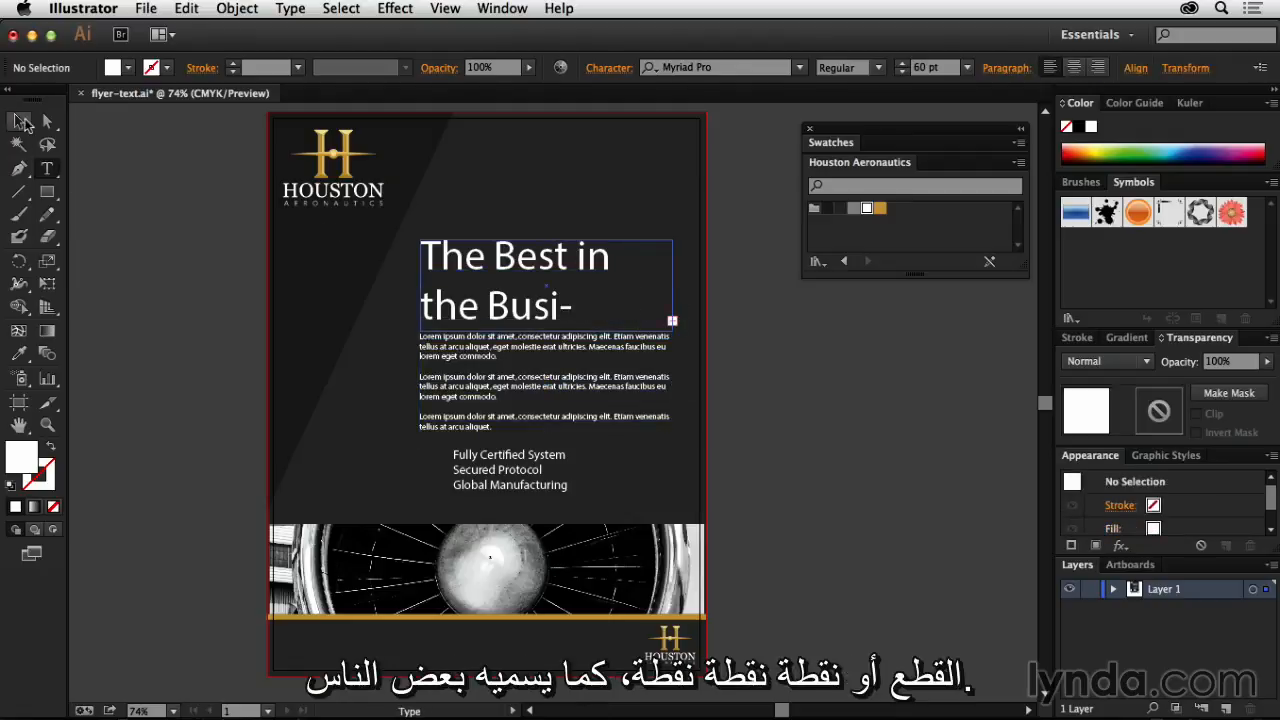
- Reduce the headline's font size to 58 pt so the full text fits its frame, and deselect it
{"action": "left_click", "coordinate": [493, 320]}
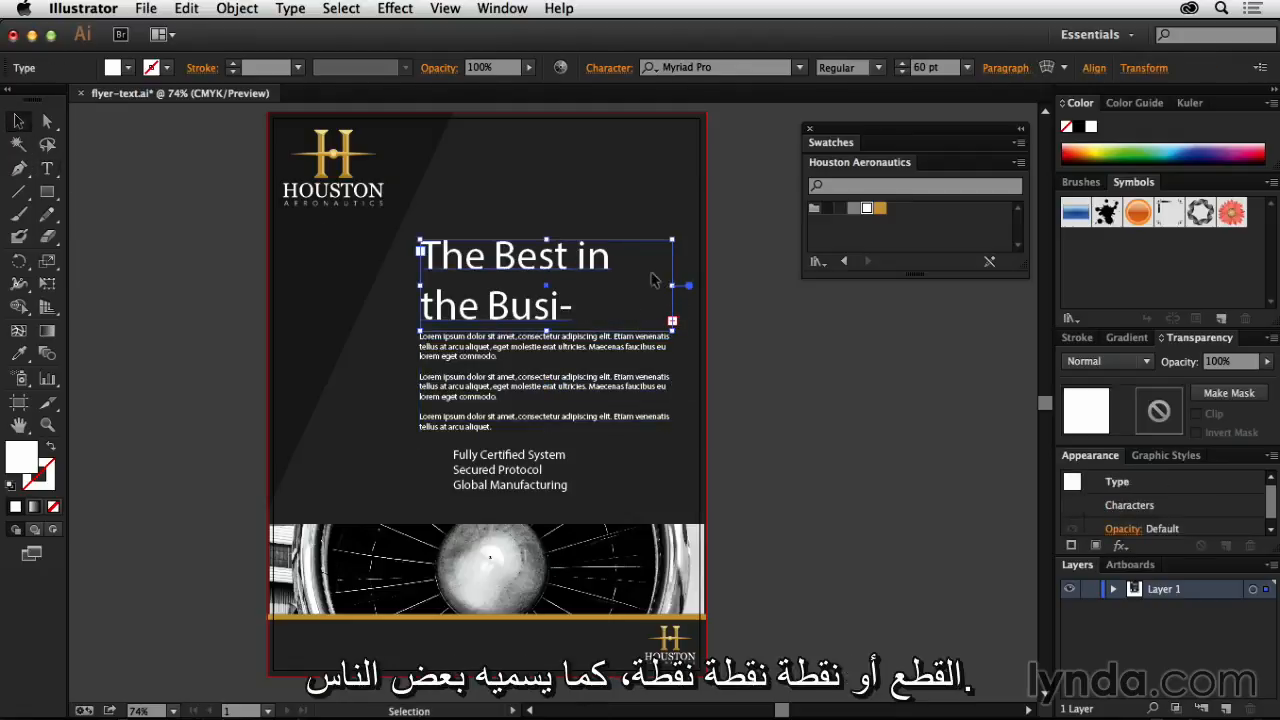
{"action": "left_click", "coordinate": [902, 72]}
{"action": "left_click", "coordinate": [902, 72]}
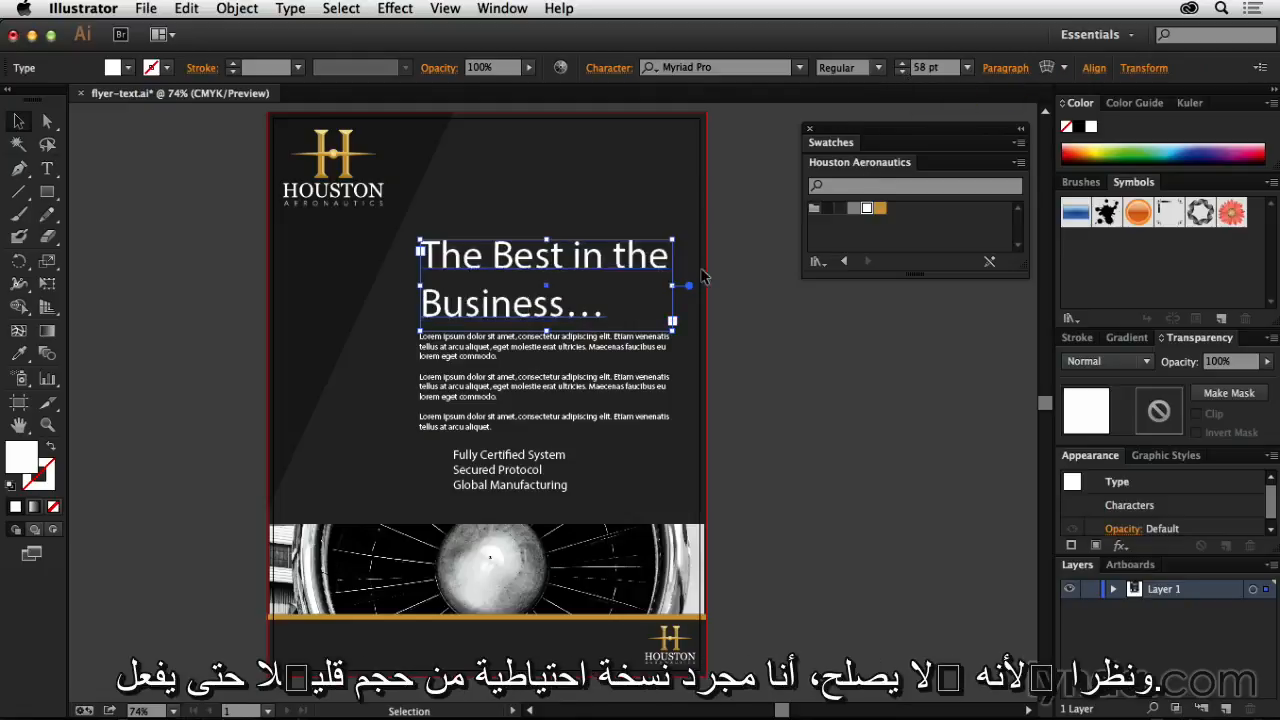
{"action": "left_click", "coordinate": [734, 270]}
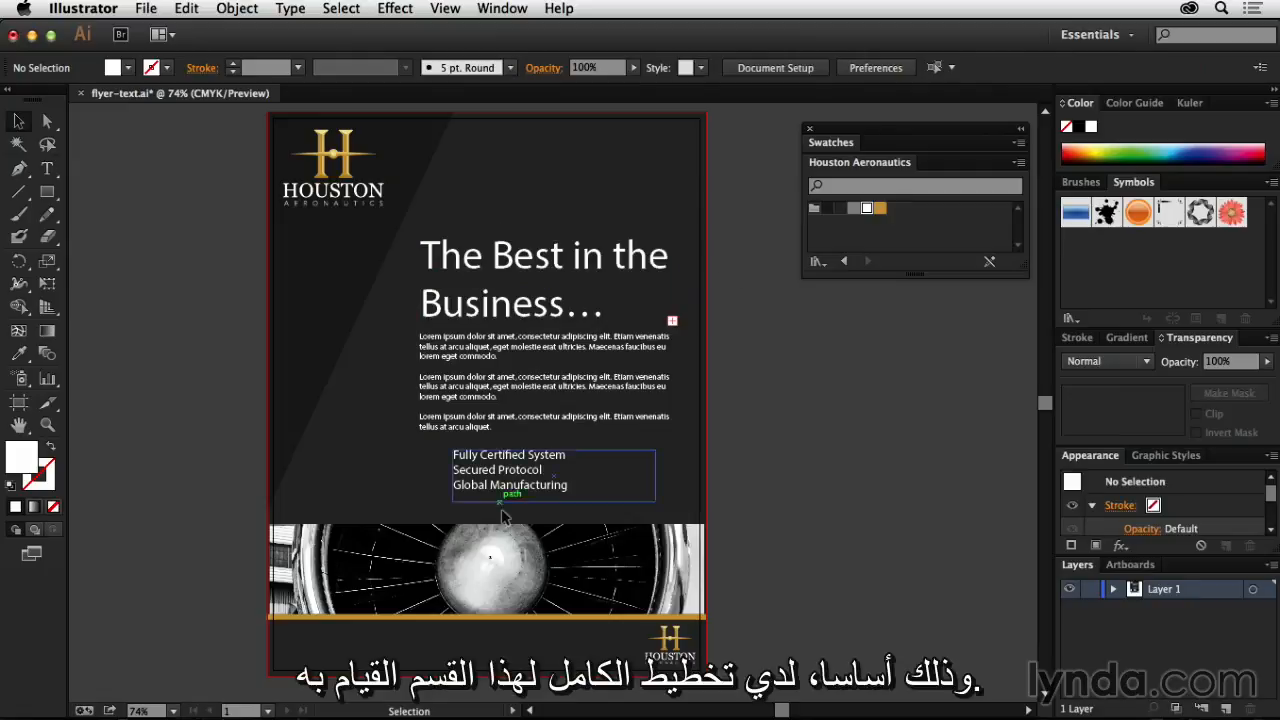
- Enter the company's street address, city, state and ZIP code in the empty footer text frame beside the small logo
{"action": "left_click", "coordinate": [475, 645]}
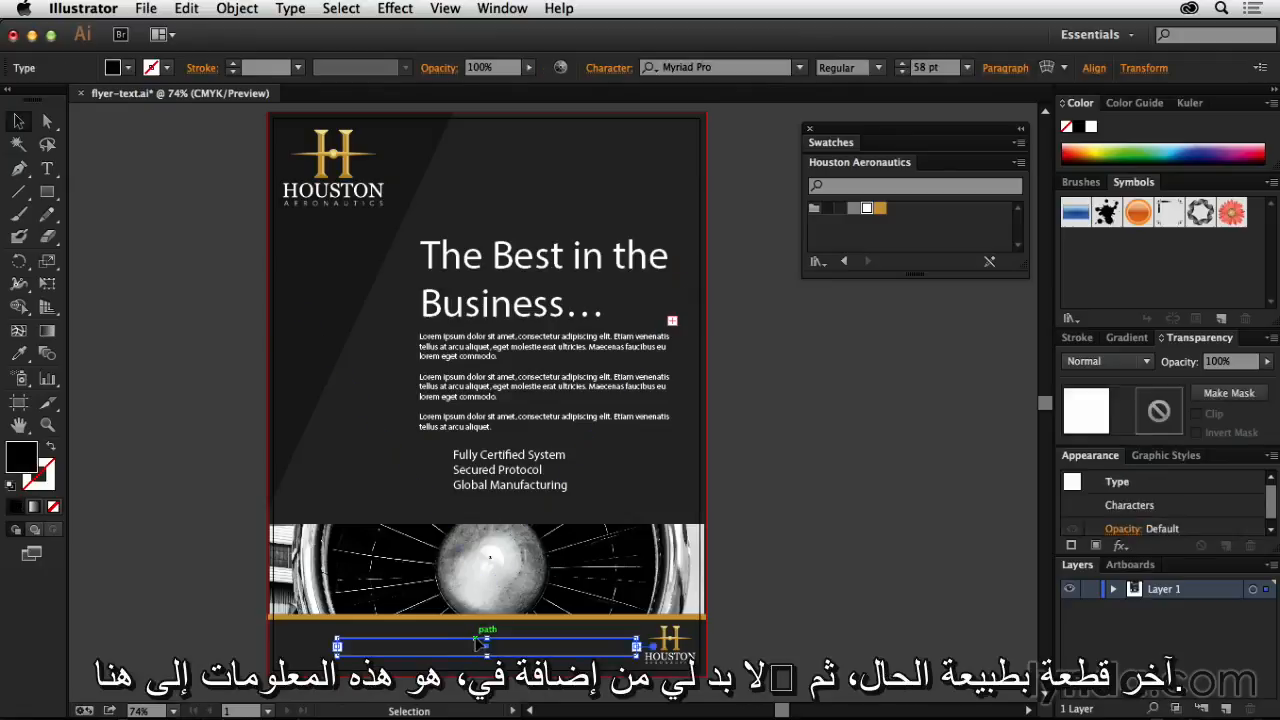
{"action": "key", "text": "super+equal"}
{"action": "key", "text": "super+equal"}
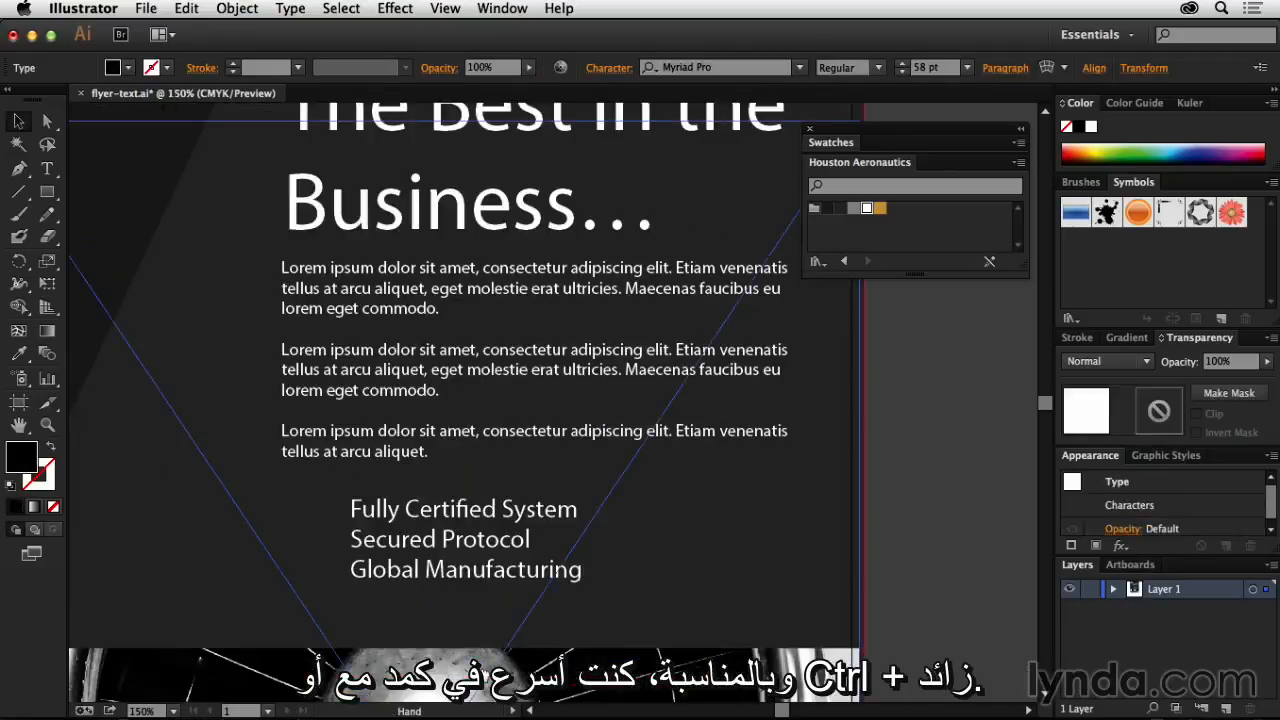
{"action": "scroll", "coordinate": [509, 349], "scroll_direction": "down", "scroll_amount": 10}
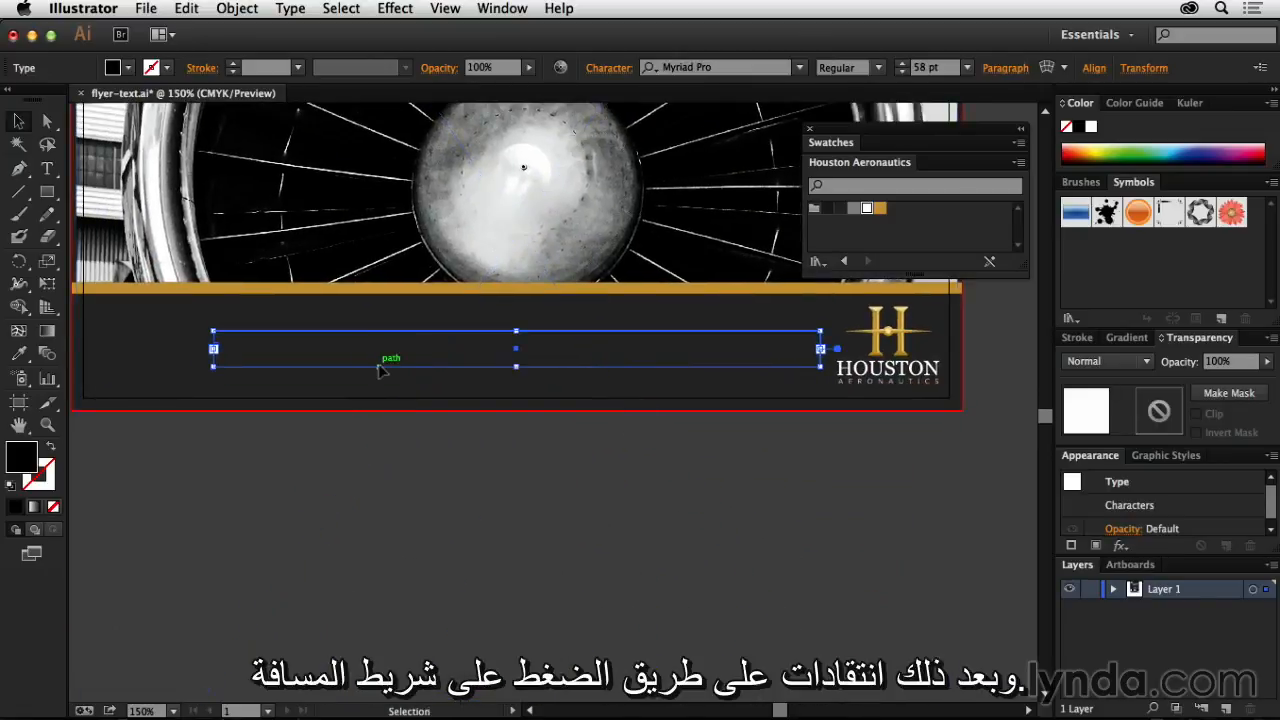
{"action": "double_click", "coordinate": [400, 349]}
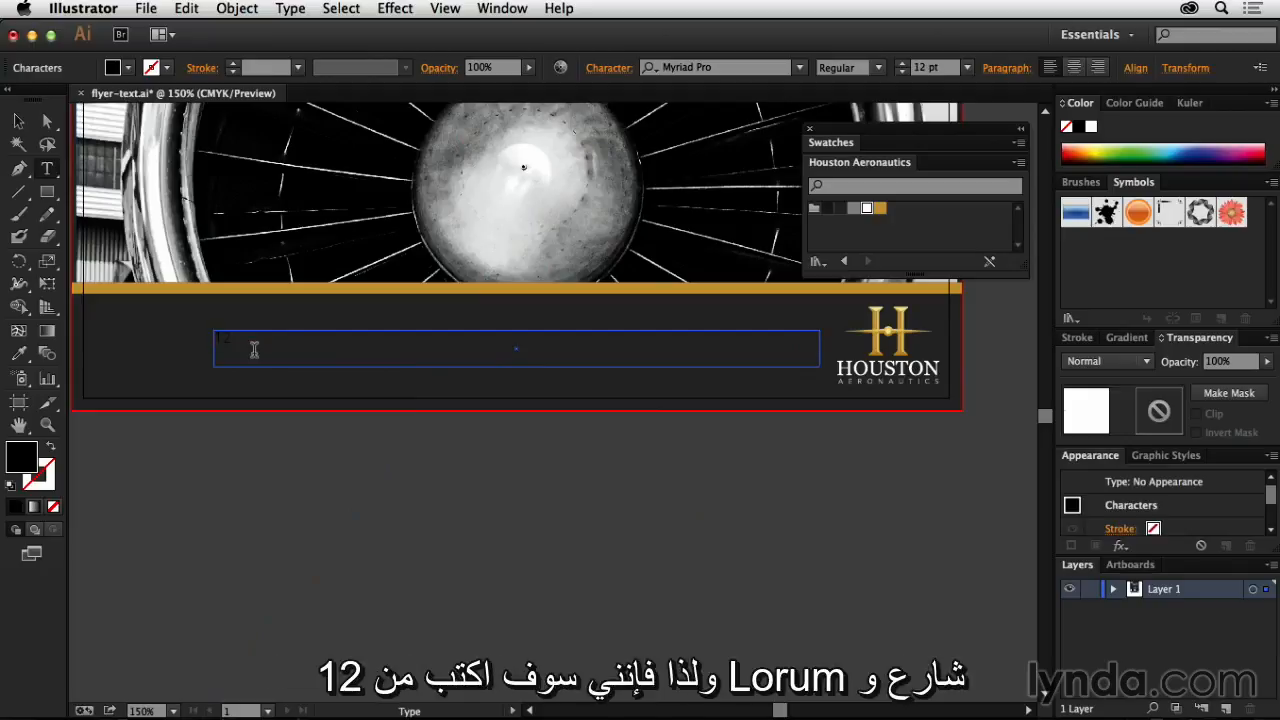
{"action": "type", "text": "12 Lorum St"}
{"action": "type", "text": ", "}
{"action": "type", "text": "Hou"}
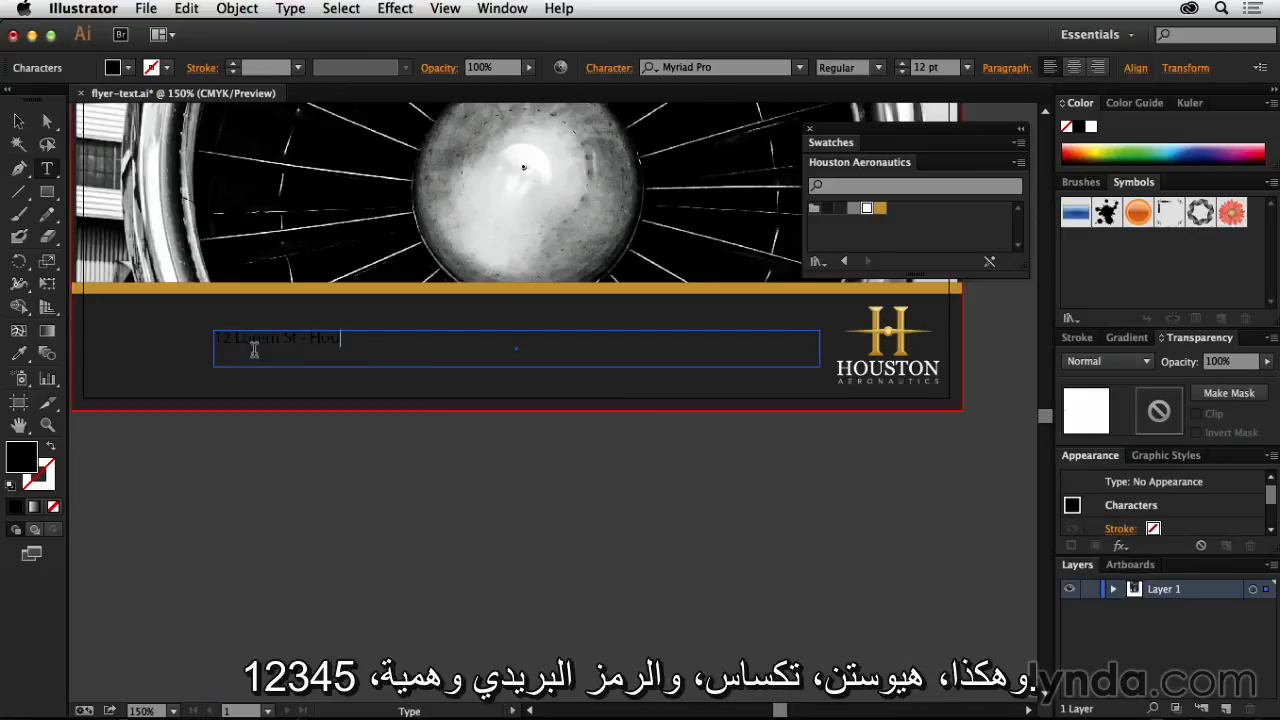
{"action": "type", "text": "ston, TX 12345"}
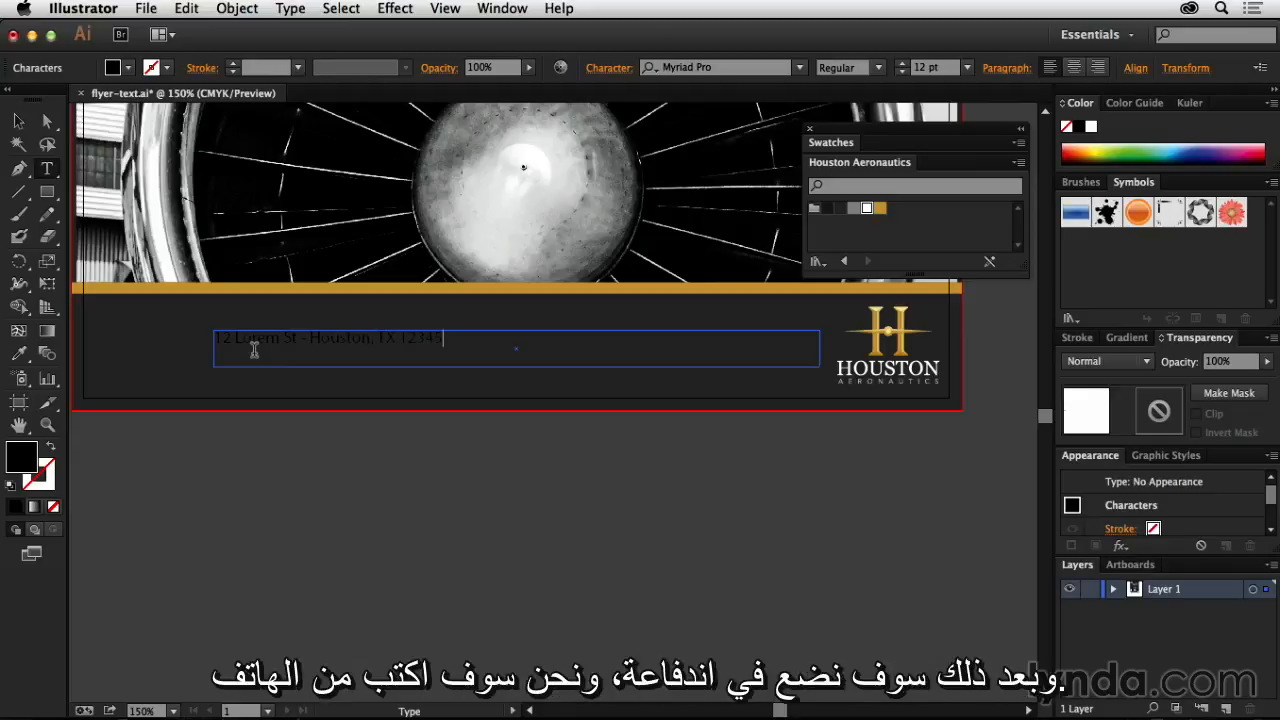
- Continue the footer address line with the company's phone and fax numbers, labelled "Phone:" and "FAX:" and separated by dashes
{"action": "type", "text": " -- Phone: 800"}
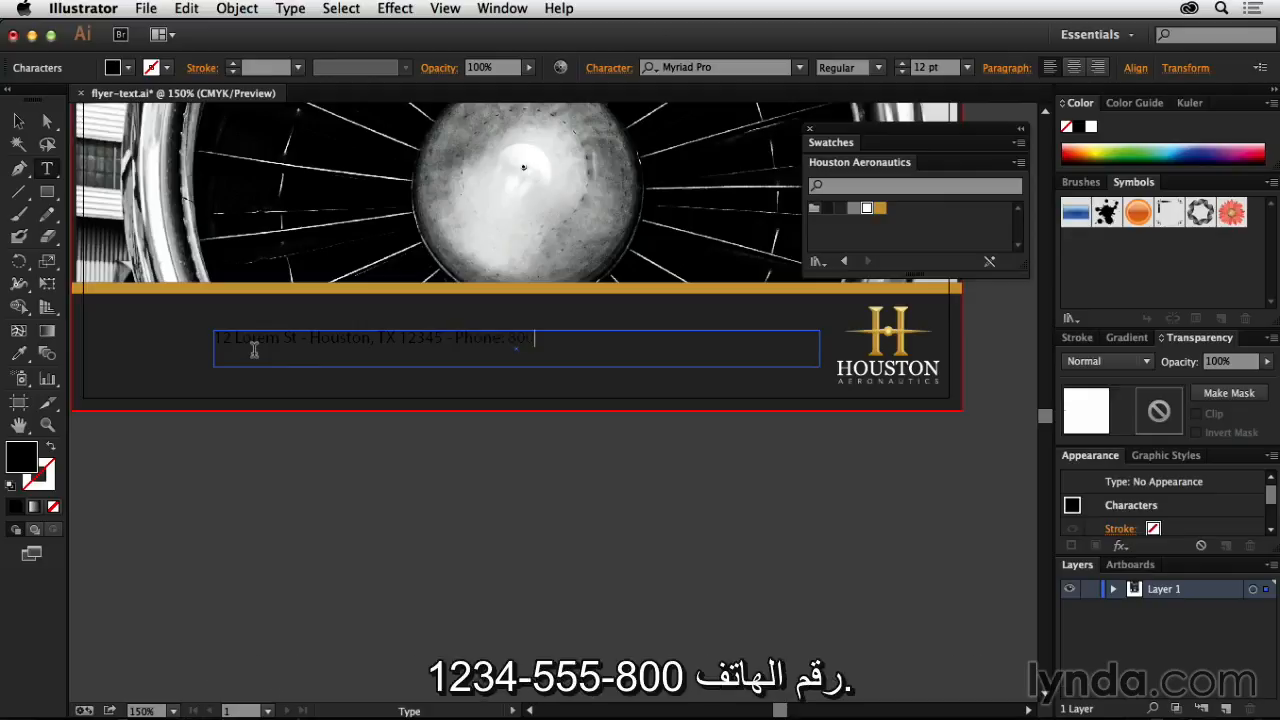
{"action": "type", "text": "-555-1234 - "}
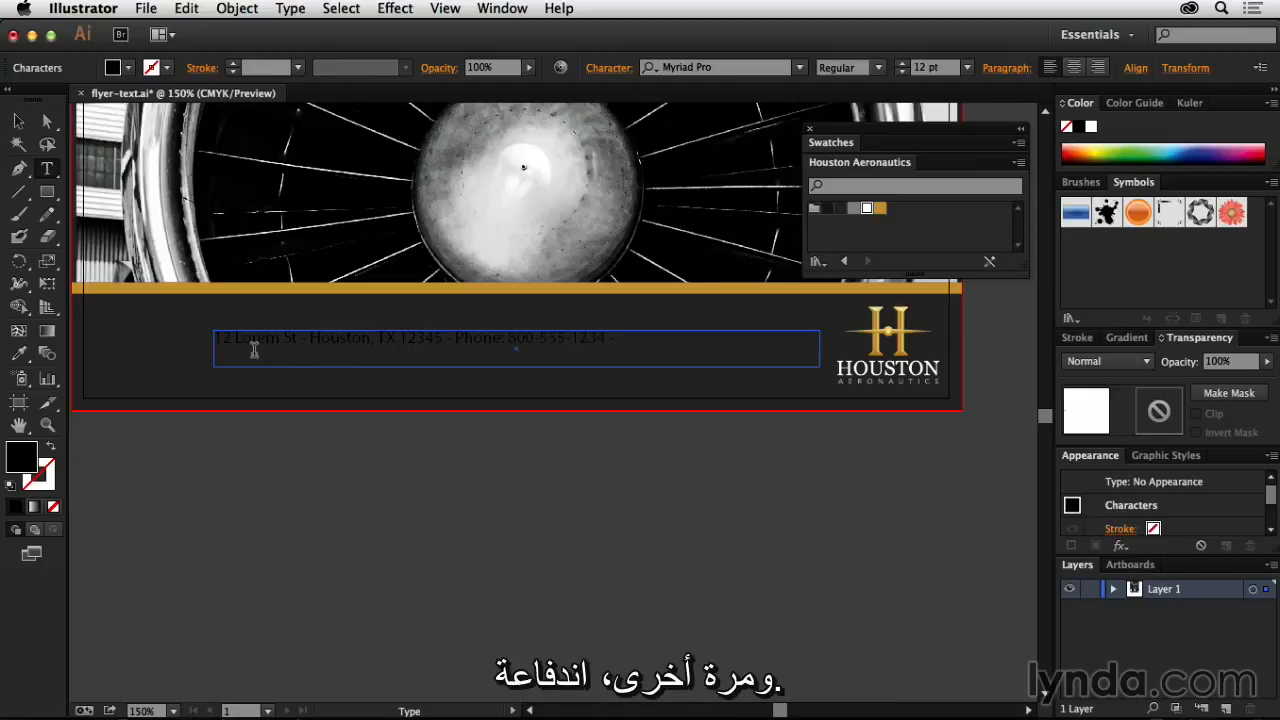
{"action": "type", "text": "FAX:"}
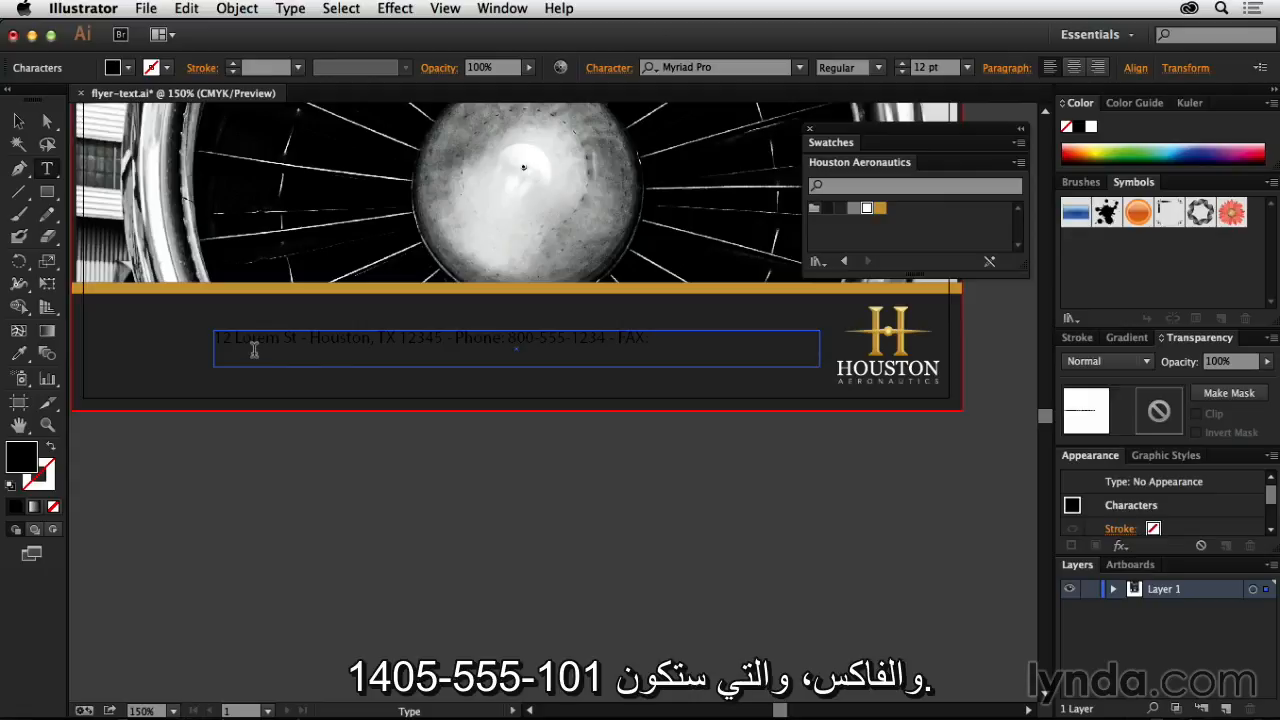
{"action": "type", "text": " 101-555-1405"}
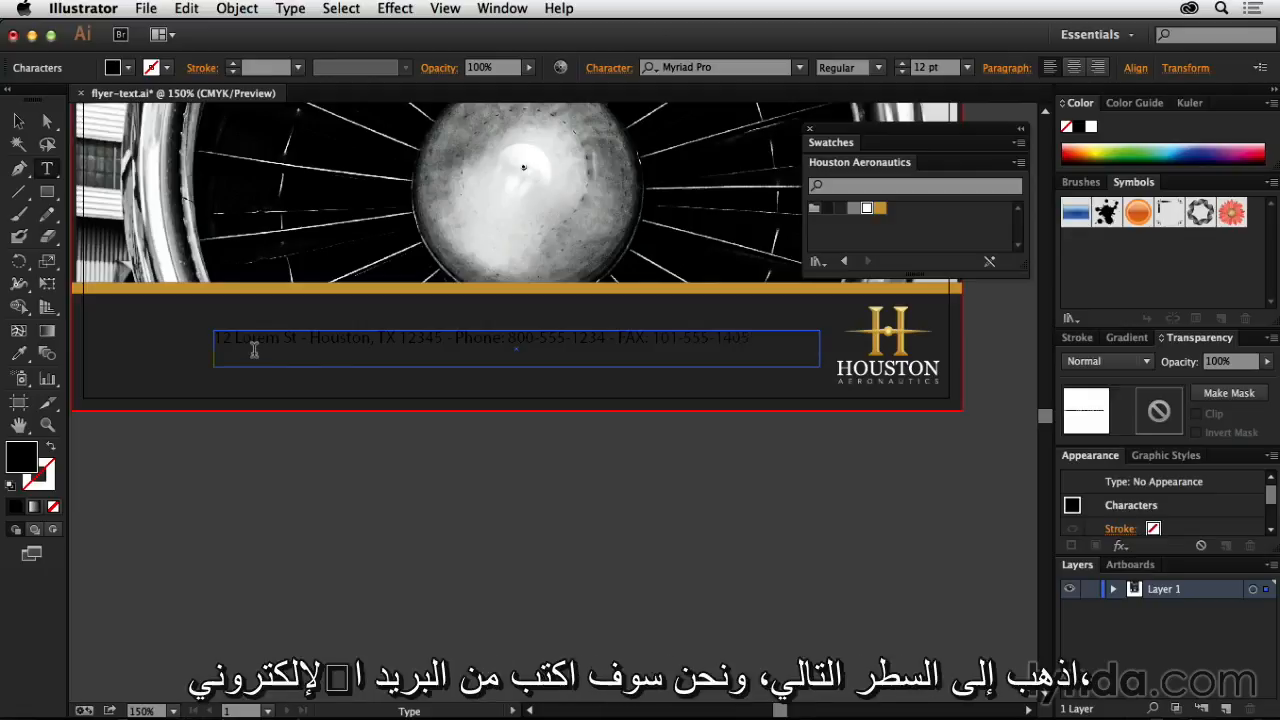
{"action": "key", "text": "Return"}
{"action": "type", "text": "Email: info@compa"}
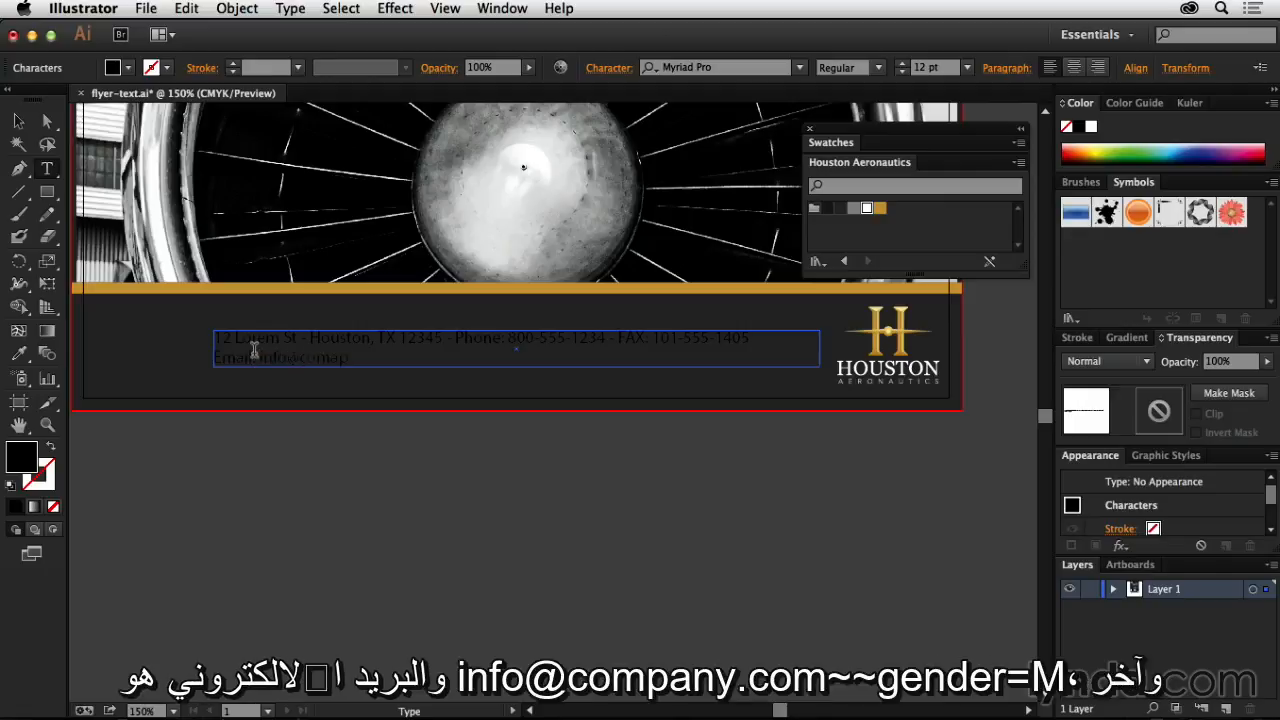
{"action": "type", "text": "n"}
{"action": "type", "text": "y.com - Webs"}
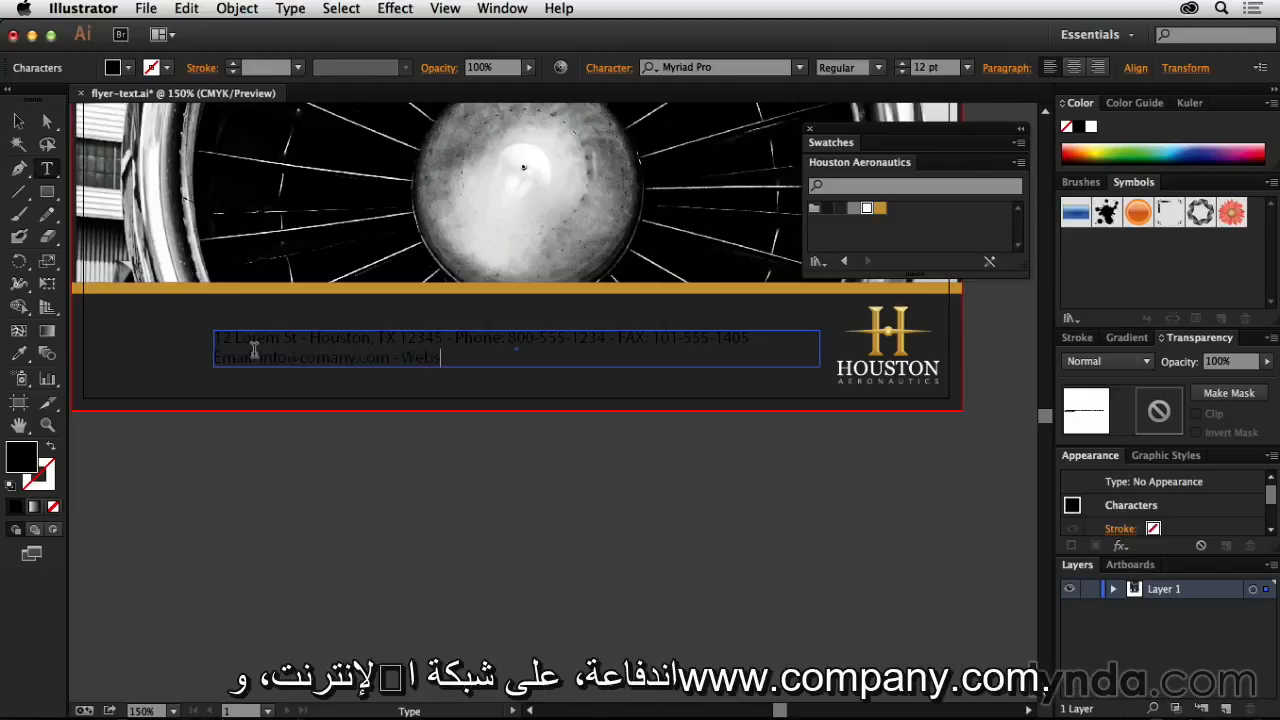
{"action": "type", "text": "ite: www.company.com"}
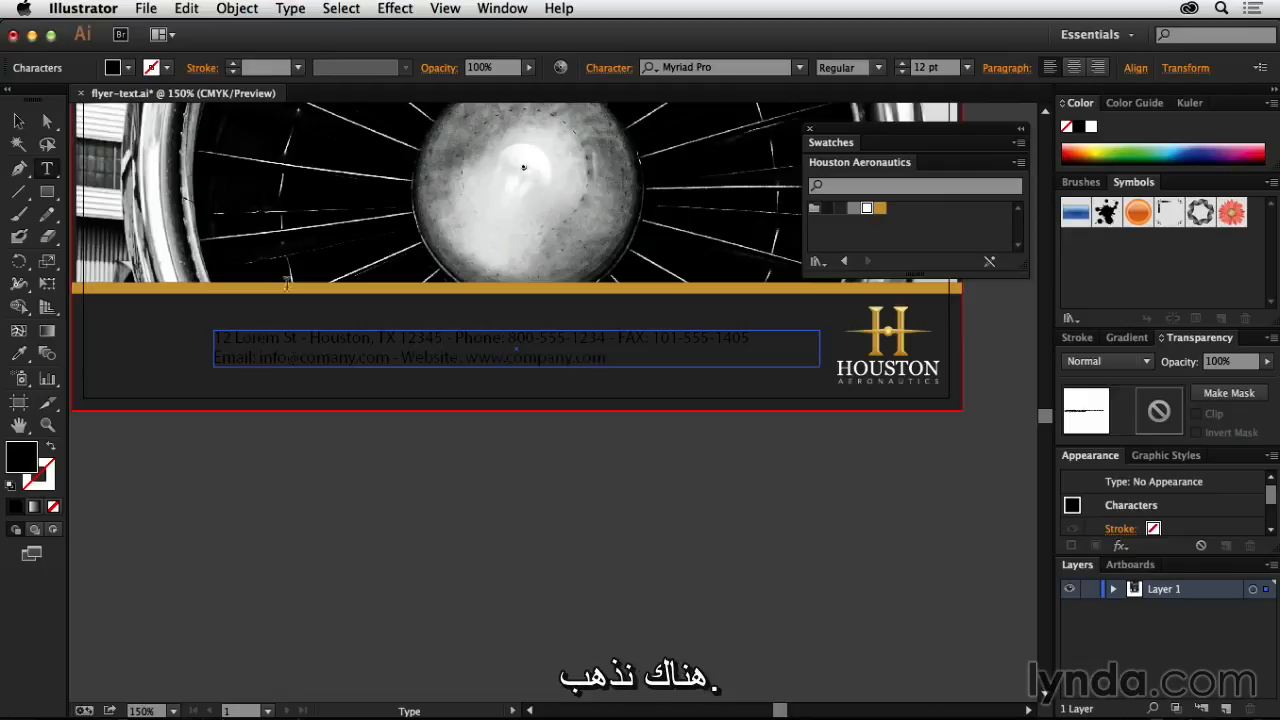
- Right-align both lines of the footer contact text against the logo
{"action": "left_click", "coordinate": [16, 122]}
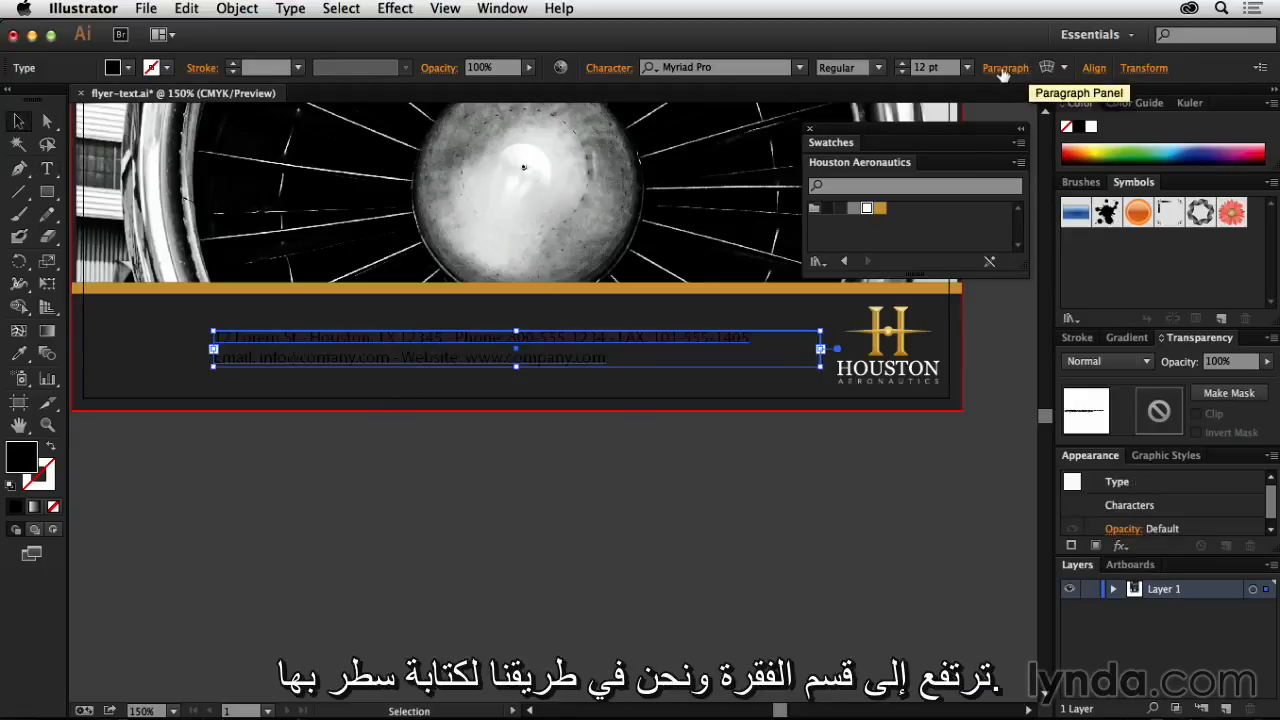
{"action": "left_click", "coordinate": [1005, 68]}
{"action": "left_click", "coordinate": [881, 101]}
{"action": "left_click", "coordinate": [737, 345]}
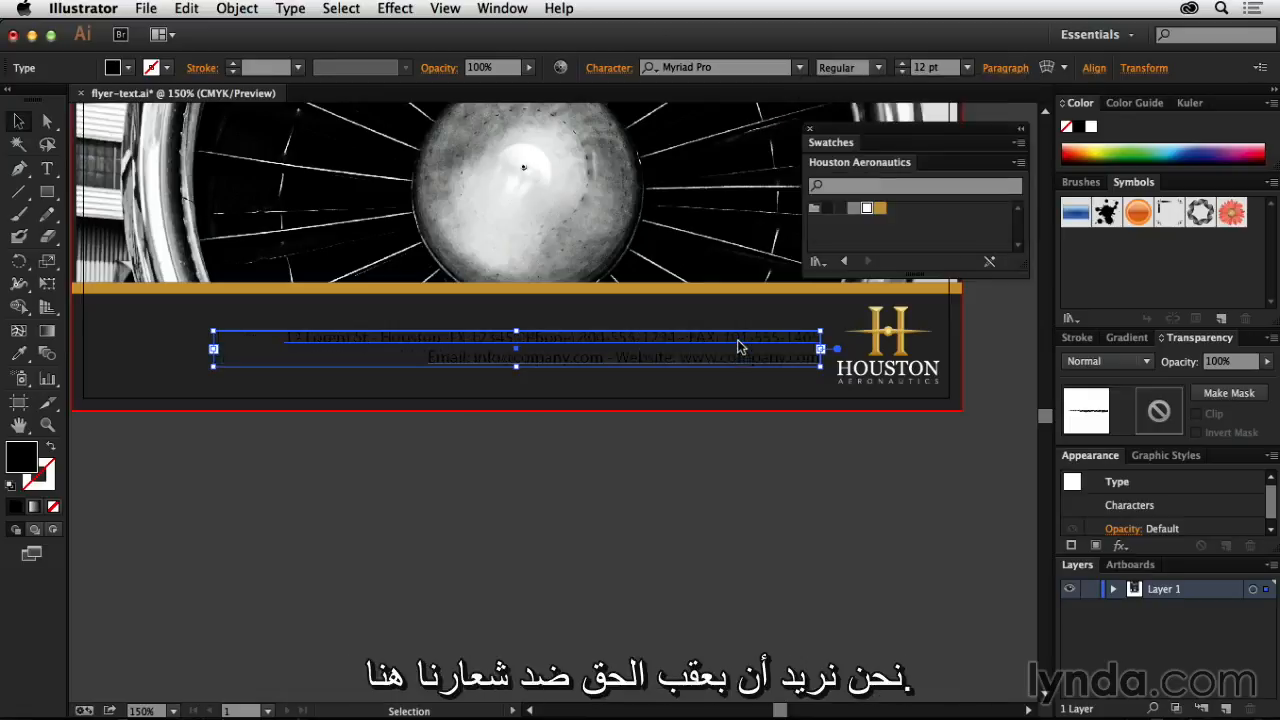
- Move the footer contact text frame down level with the logo's lettering and fill its text with white
{"action": "left_click_drag", "start_coordinate": [737, 366], "coordinate": [757, 380]}
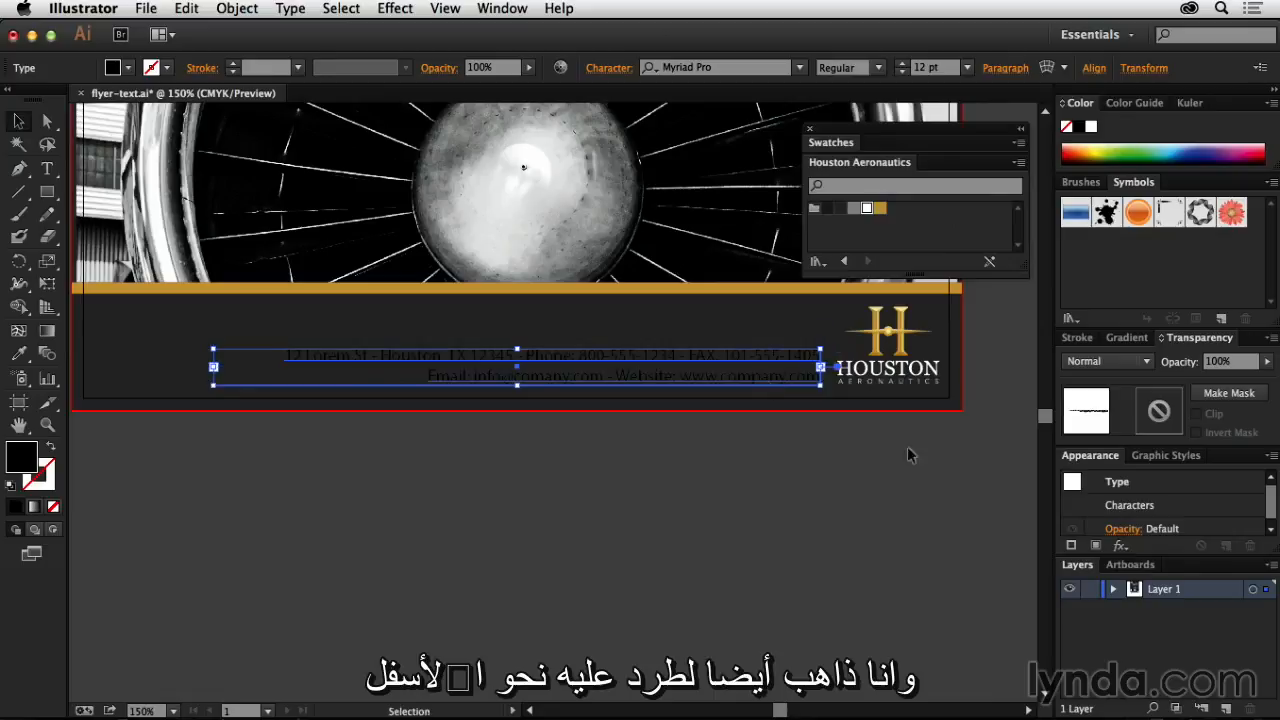
{"action": "key", "text": "Down"}
{"action": "key", "text": "Down"}
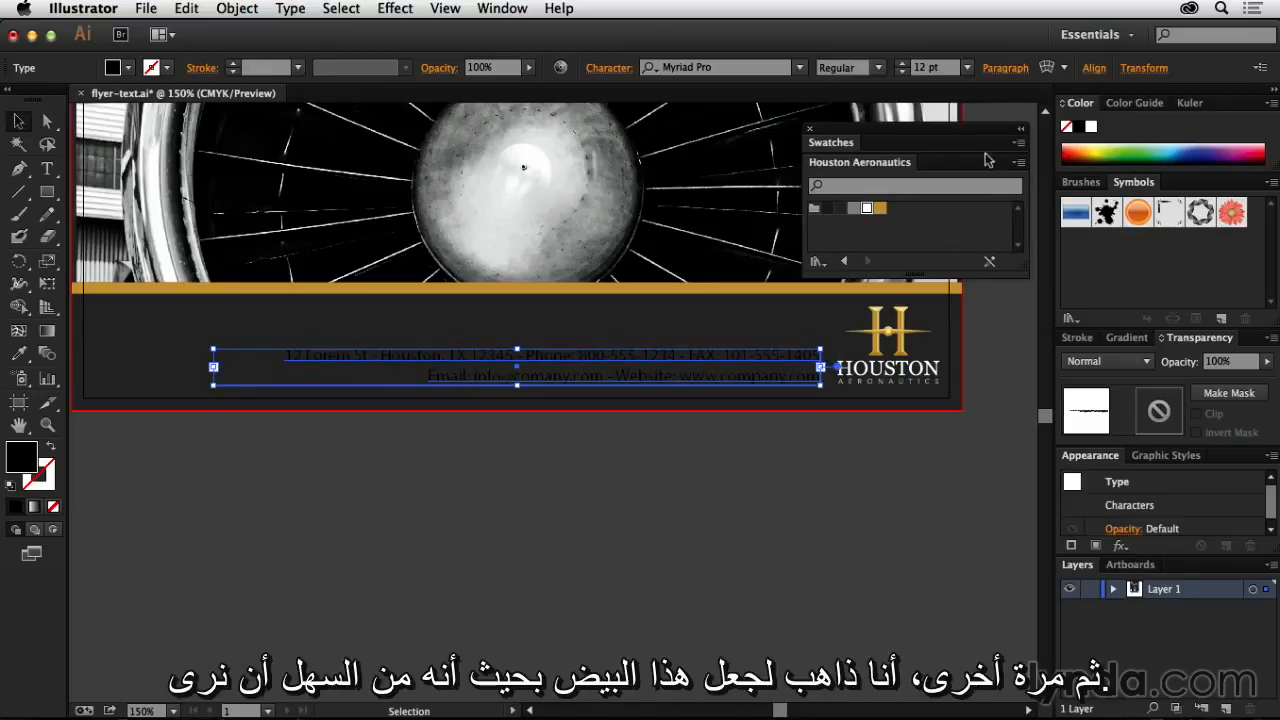
{"action": "left_click", "coordinate": [876, 210]}
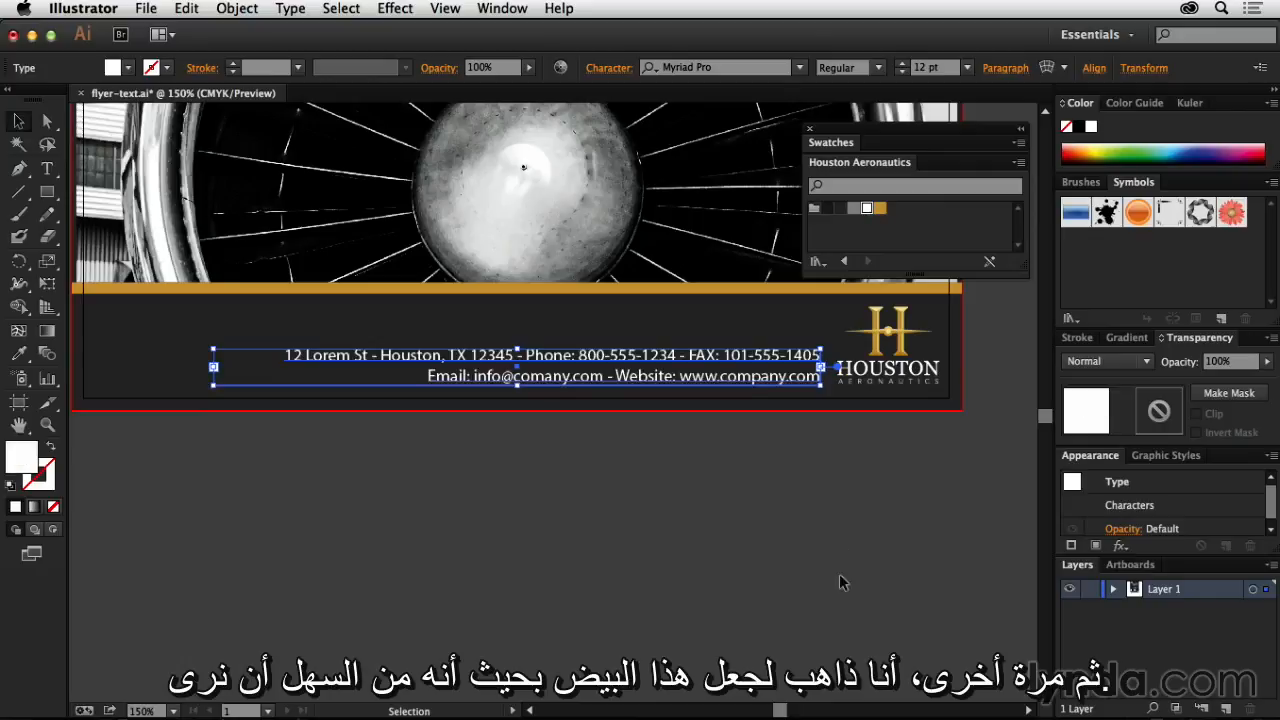
{"action": "left_click", "coordinate": [827, 533]}
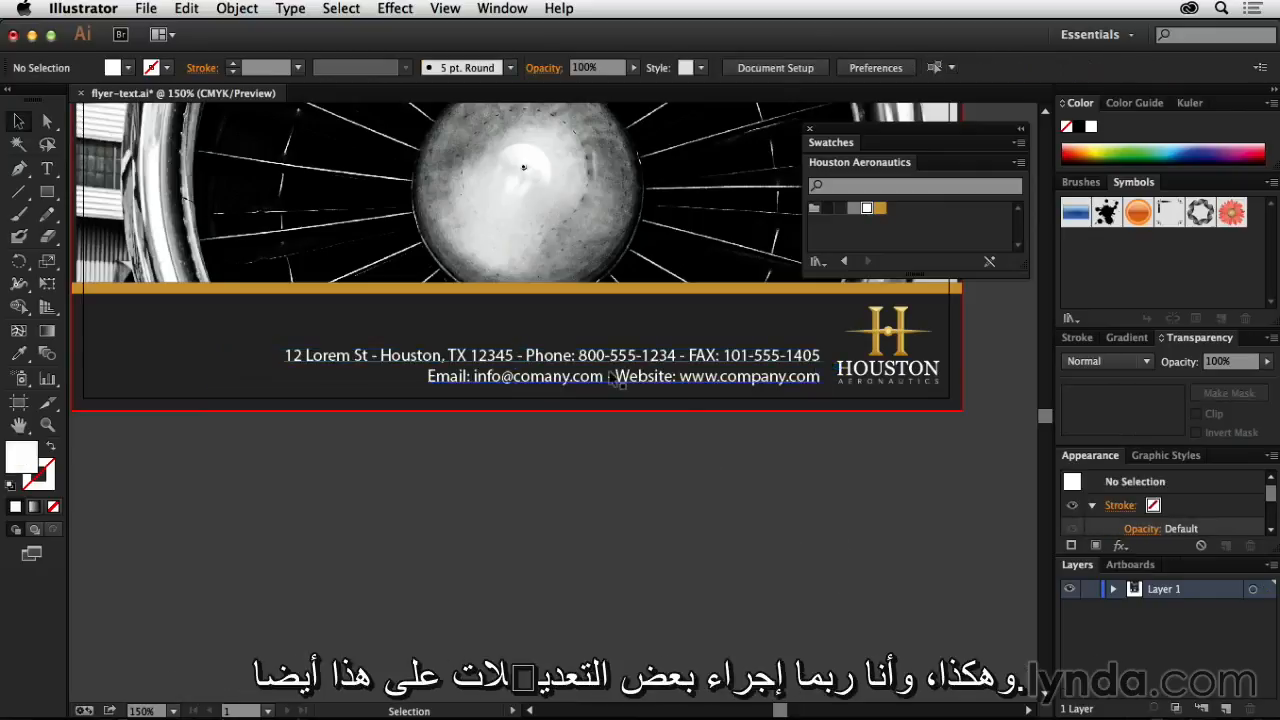
- Shift the footer contact text frame slightly away from the small logo to widen the gap between them, and deselect it
{"action": "left_click", "coordinate": [690, 384]}
{"action": "left_click_drag", "start_coordinate": [690, 384], "coordinate": [676, 384]}
{"action": "left_click", "coordinate": [689, 467]}
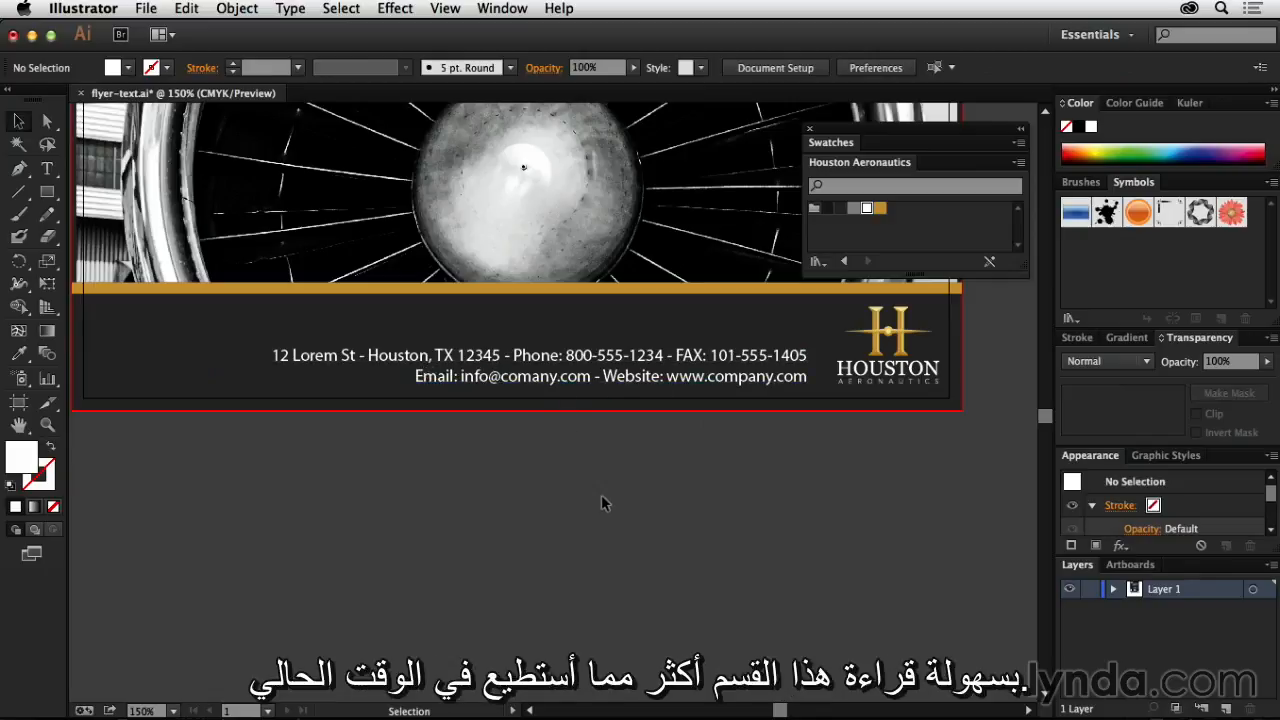
{"action": "key", "text": "super+minus"}
{"action": "key", "text": "super+minus"}
{"action": "left_click_drag", "start_coordinate": [725, 287], "coordinate": [726, 469]}
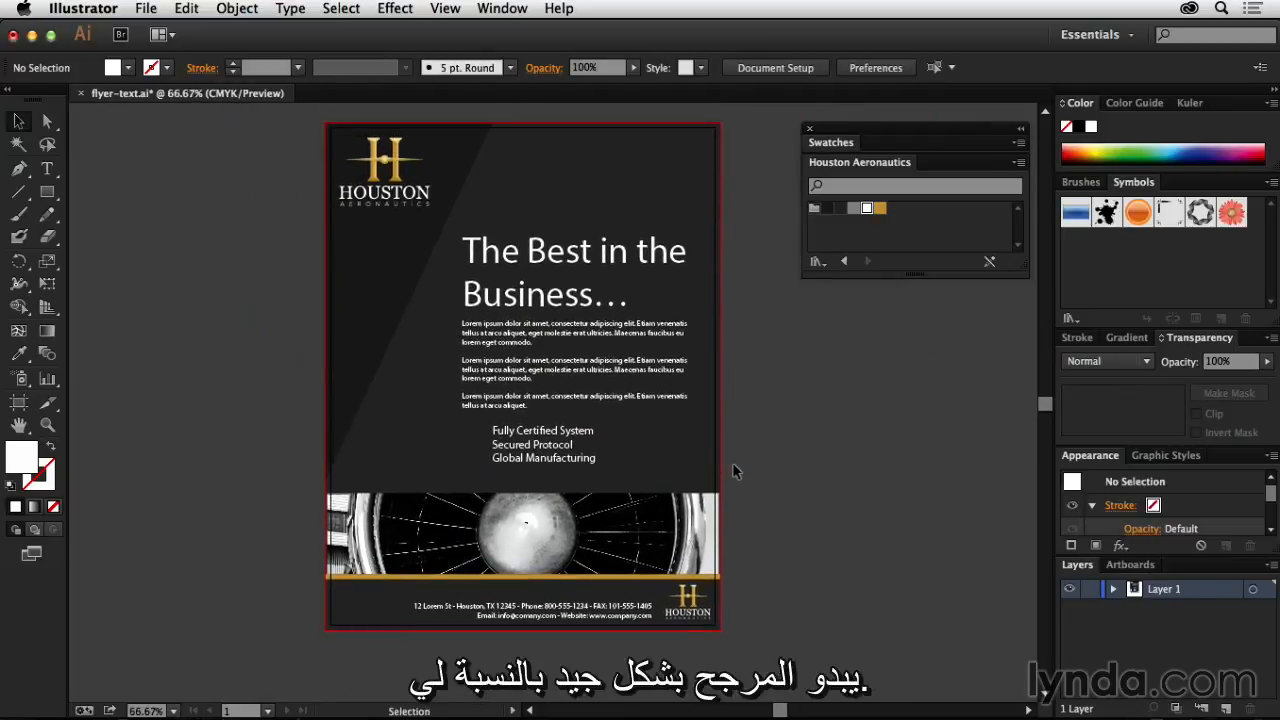